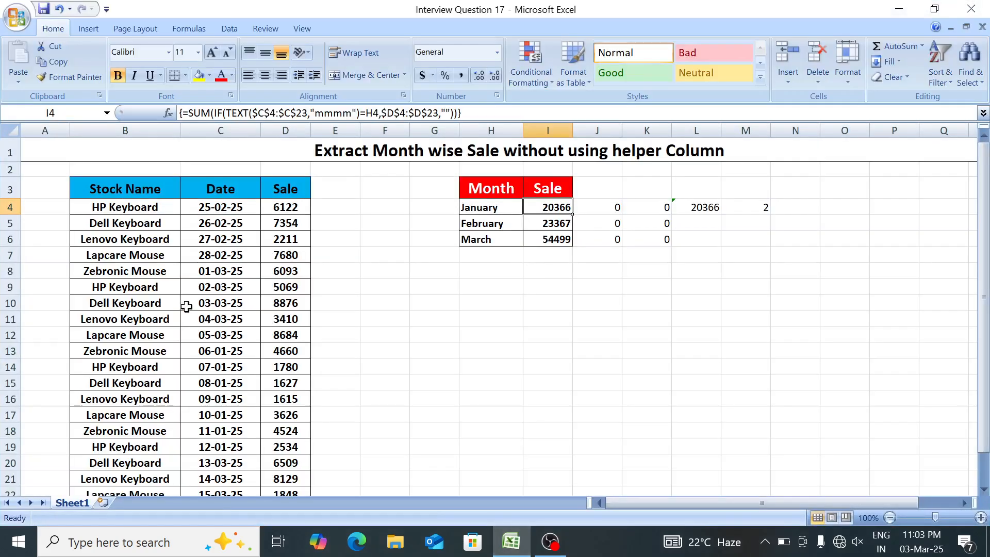
Examine the Stock Name, Date and Sale columns and the January row of the month-wise sale table.
{"action": "left_click", "coordinate": [175, 273]}
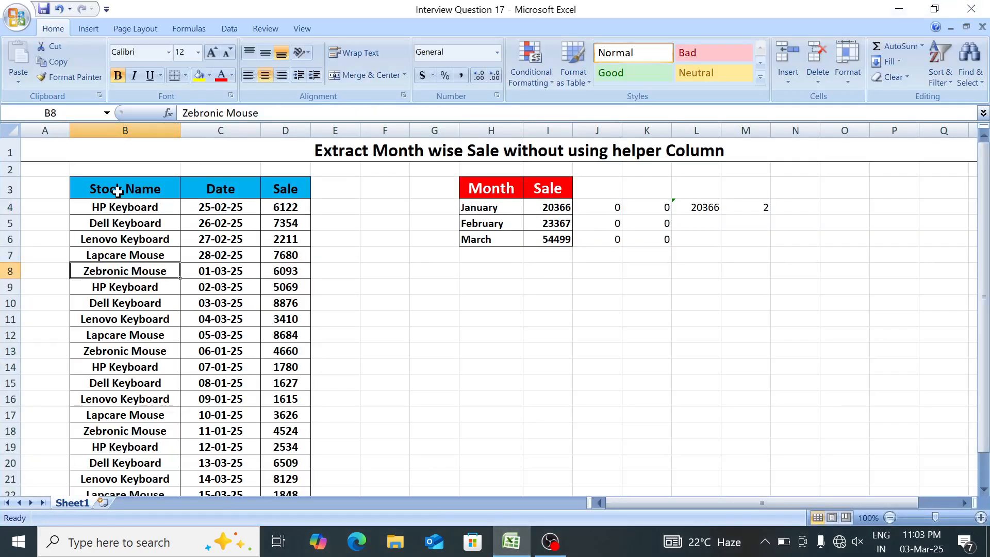
{"action": "left_click", "coordinate": [100, 192]}
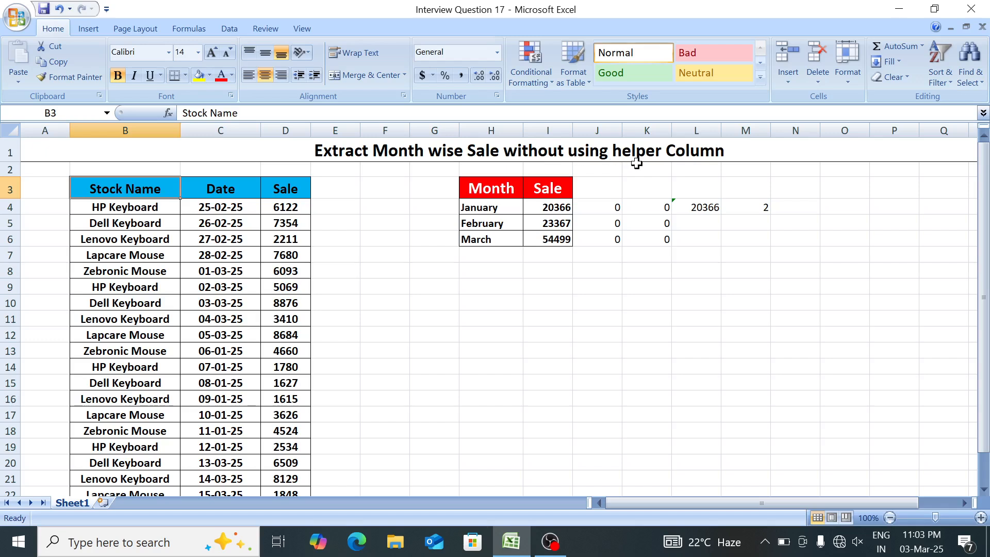
{"action": "left_click_drag", "start_coordinate": [122, 191], "coordinate": [125, 319]}
{"action": "left_click_drag", "start_coordinate": [217, 191], "coordinate": [220, 382]}
{"action": "left_click_drag", "start_coordinate": [284, 194], "coordinate": [284, 383]}
{"action": "left_click", "coordinate": [387, 312]}
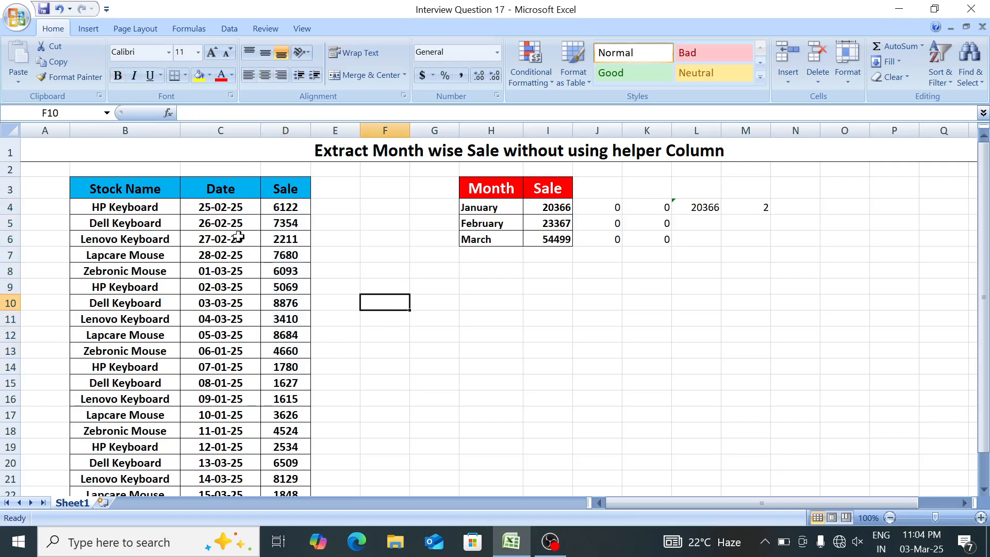
{"action": "left_click_drag", "start_coordinate": [219, 208], "coordinate": [222, 447]}
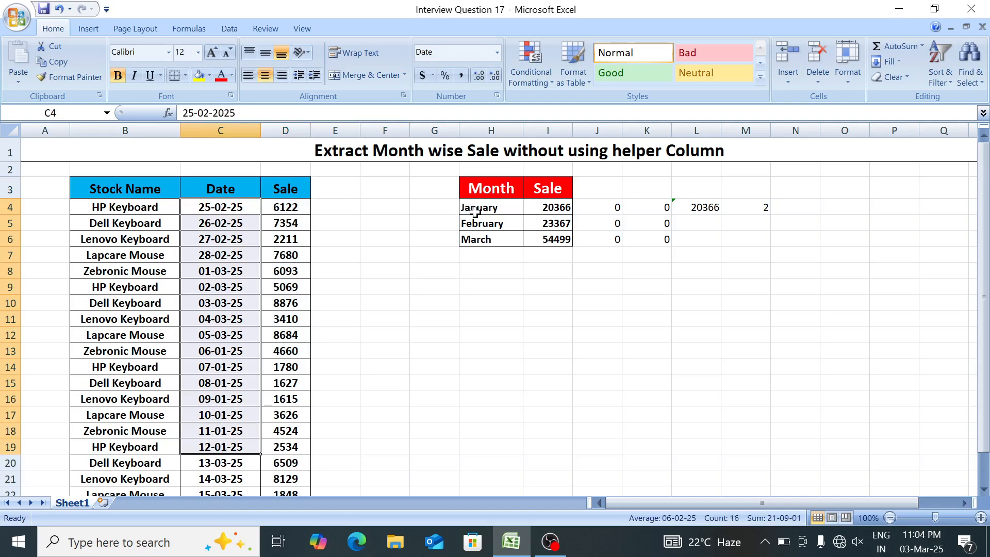
{"action": "left_click_drag", "start_coordinate": [471, 208], "coordinate": [535, 201]}
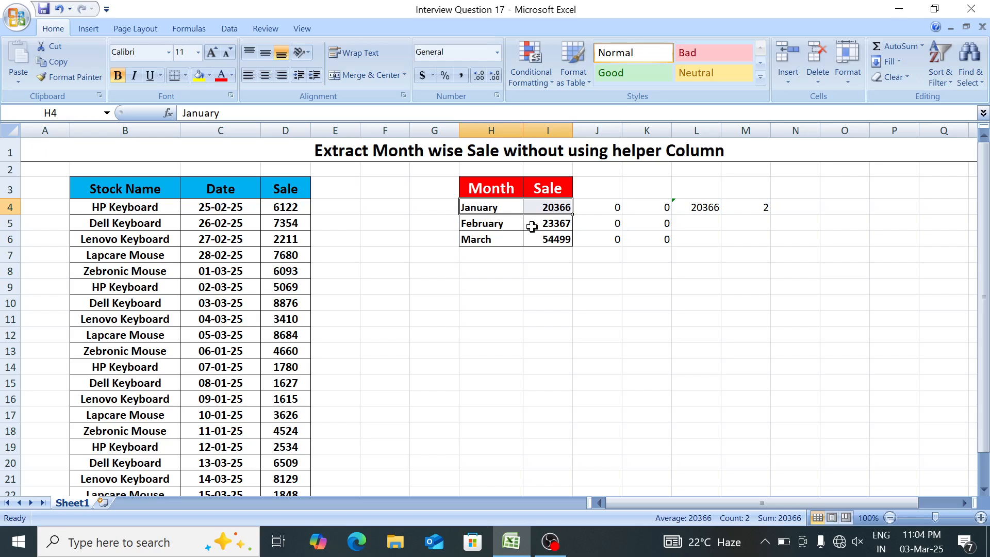
Clear the leftover trial values beside the month-wise sale table in J3:M8.
{"action": "left_click", "coordinate": [575, 256]}
{"action": "left_click_drag", "start_coordinate": [599, 196], "coordinate": [712, 263]}
{"action": "key", "text": "shift+Right"}
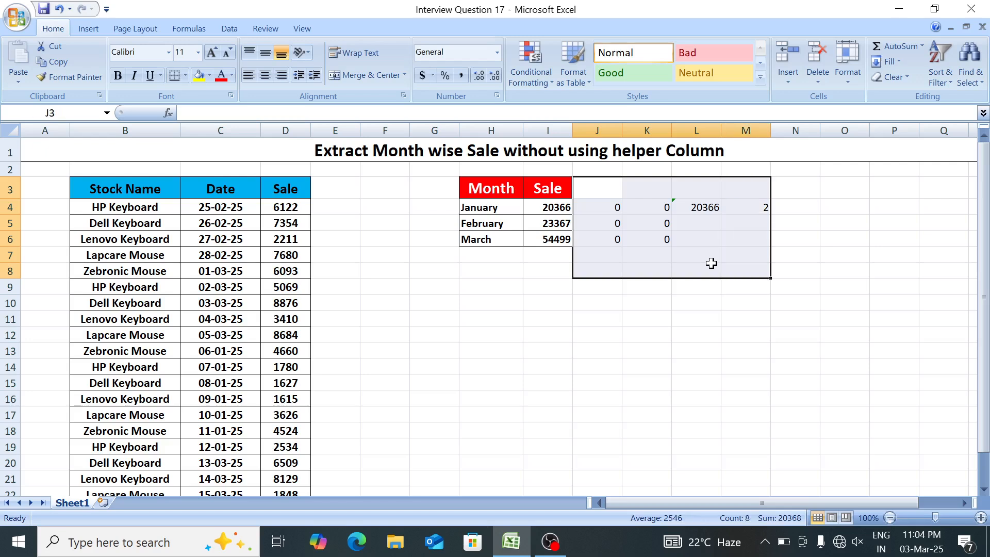
{"action": "key", "text": "Delete"}
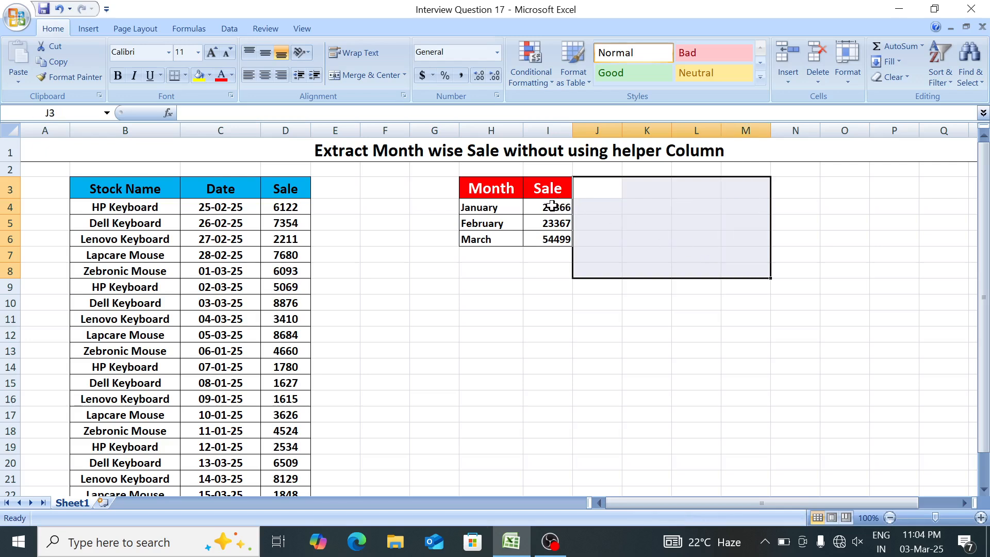
Copy the whole stock sales table B3:D23 and add a new worksheet.
{"action": "left_click", "coordinate": [120, 190]}
{"action": "key", "text": "ctrl+shift+Right"}
{"action": "key", "text": "ctrl+shift+Down"}
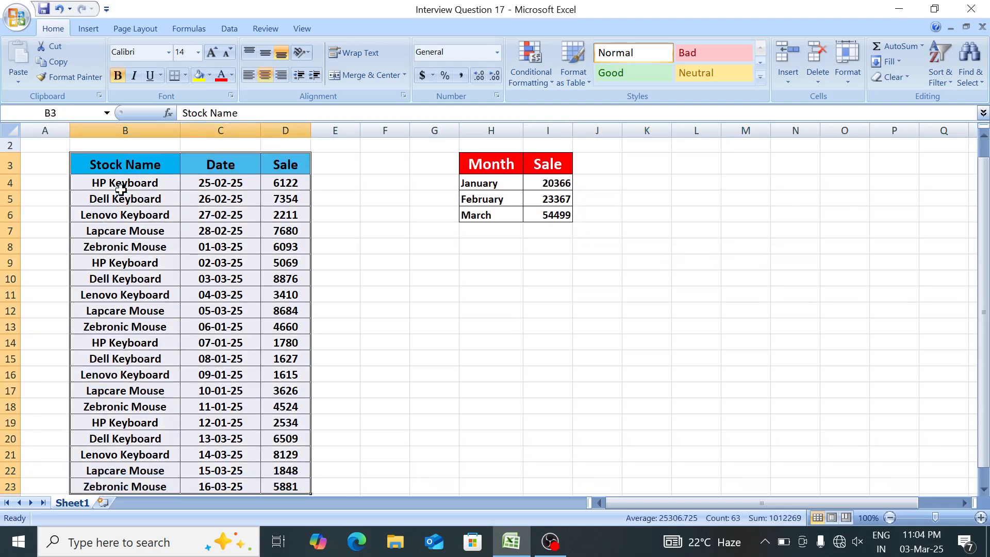
{"action": "key", "text": "ctrl+c"}
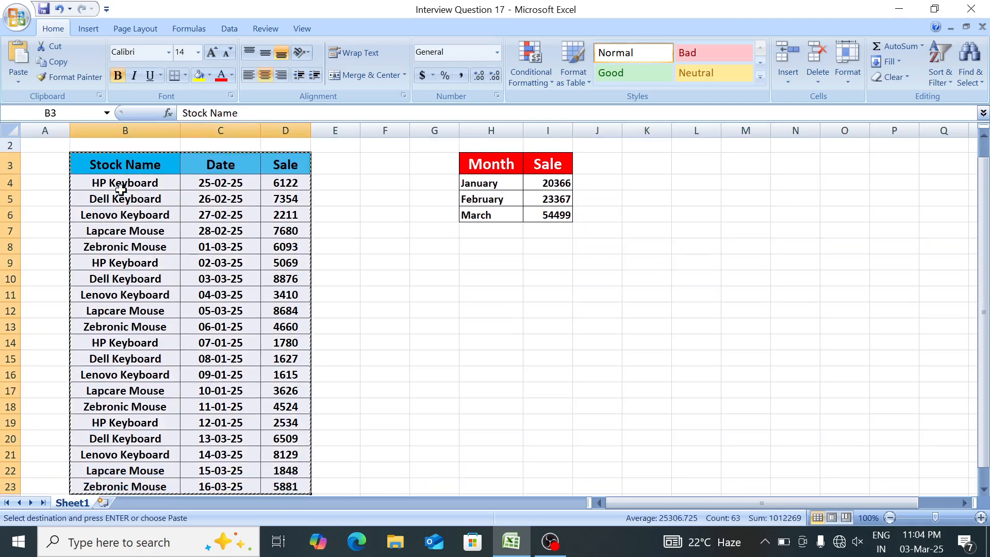
{"action": "left_click", "coordinate": [104, 503]}
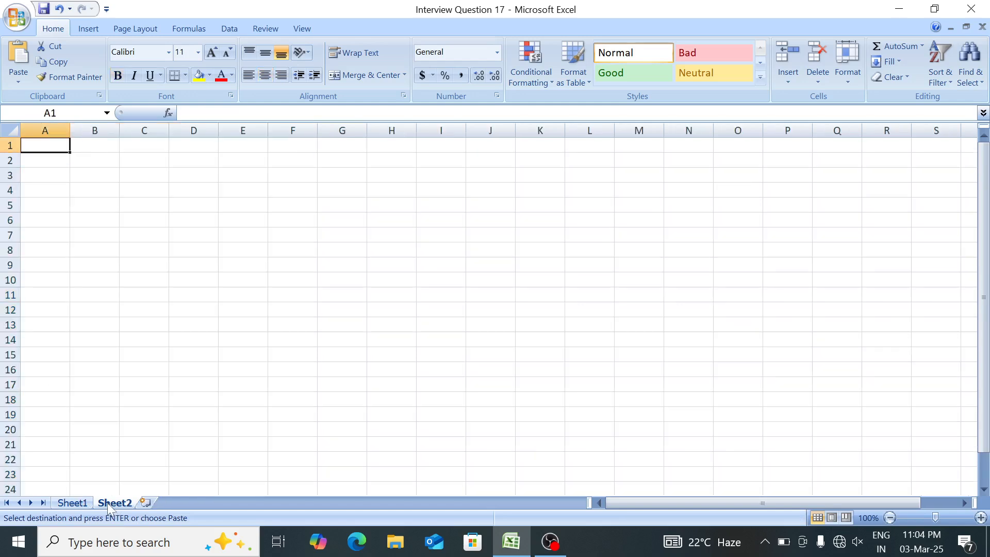
Paste the copied table at D3 and widen its Stock Name and Date columns so the entries fit.
{"action": "left_click", "coordinate": [194, 169]}
{"action": "key", "text": "ctrl+v"}
{"action": "key", "text": "Escape"}
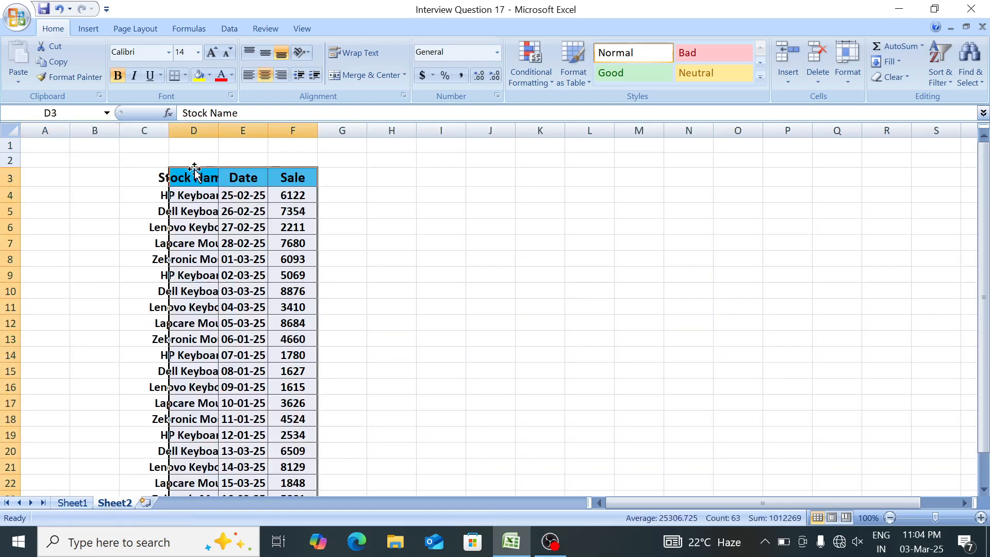
{"action": "double_click", "coordinate": [214, 126]}
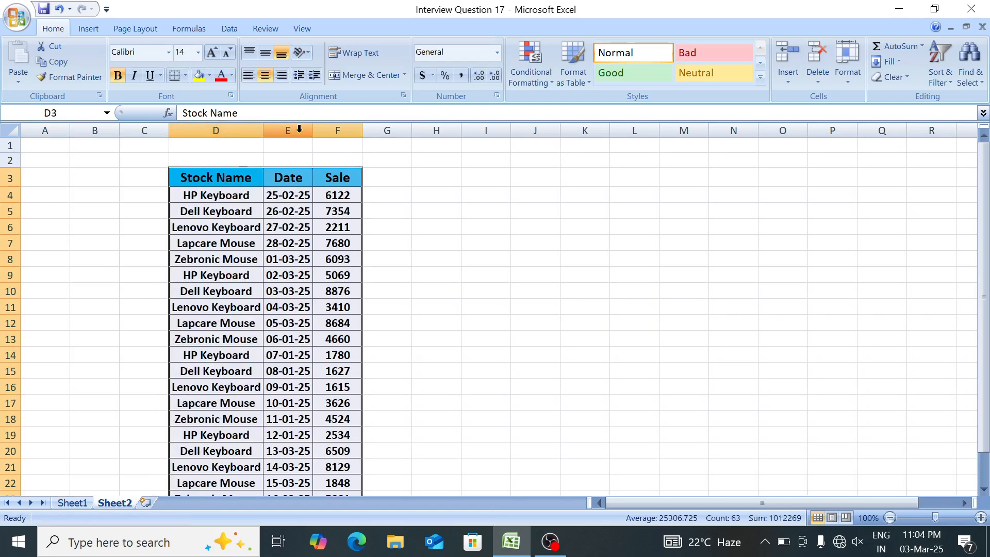
{"action": "left_click_drag", "start_coordinate": [310, 132], "coordinate": [348, 133]}
Enter "january" in I4 and fill the month series down to march in I6.
{"action": "key", "text": "Right"}
{"action": "key", "text": "Right"}
{"action": "key", "text": "Right"}
{"action": "key", "text": "Right"}
{"action": "key", "text": "Right"}
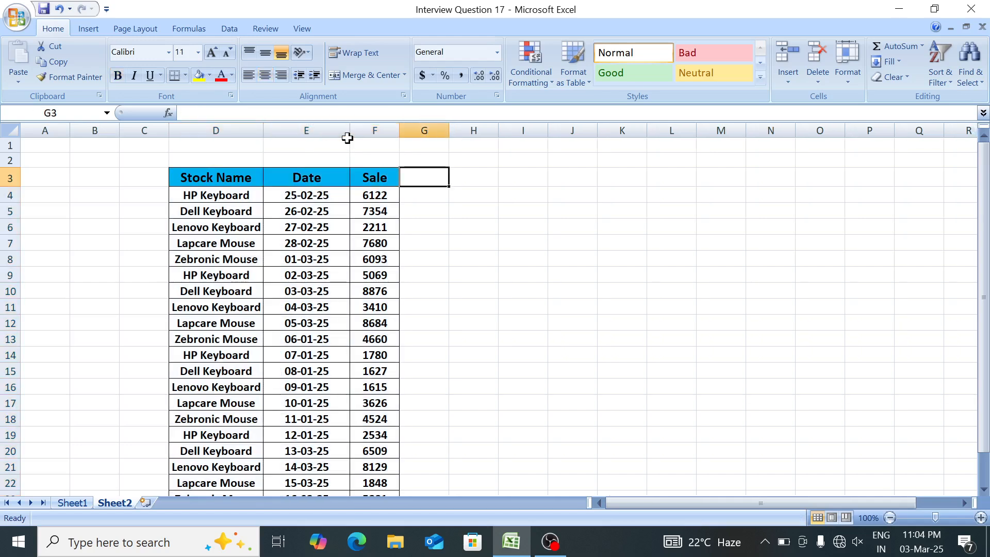
{"action": "key", "text": "Down"}
{"action": "type", "text": "janua"}
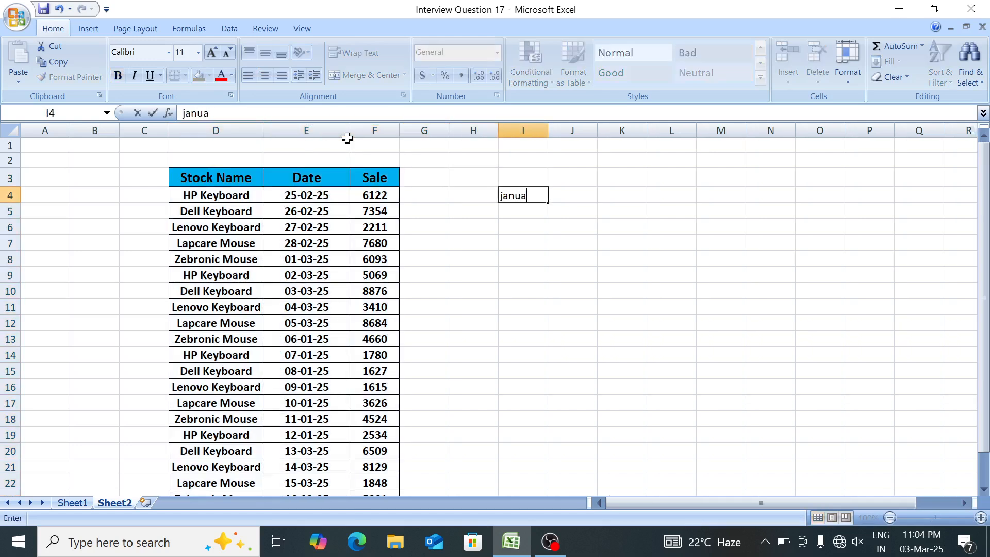
{"action": "type", "text": "ry"}
{"action": "key", "text": "Return"}
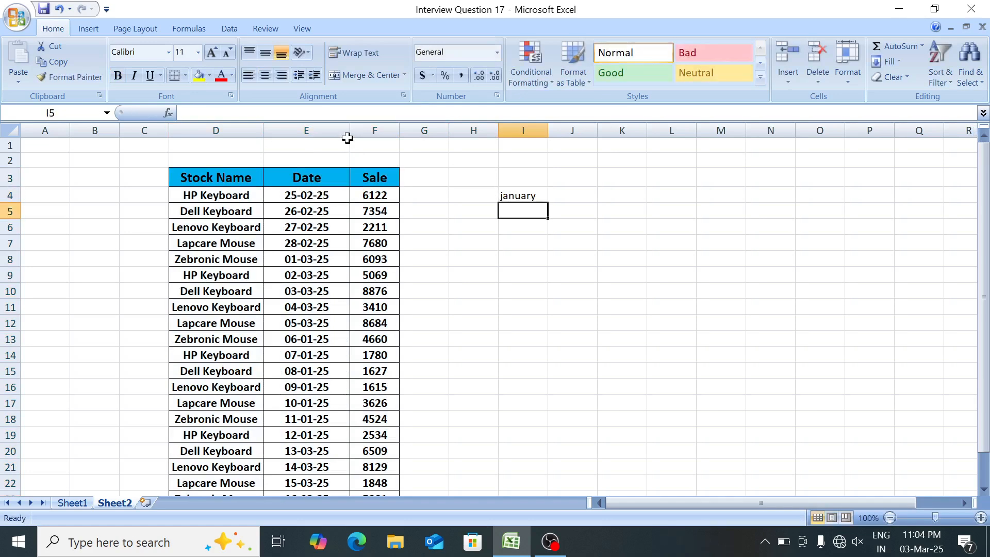
{"action": "key", "text": "Up"}
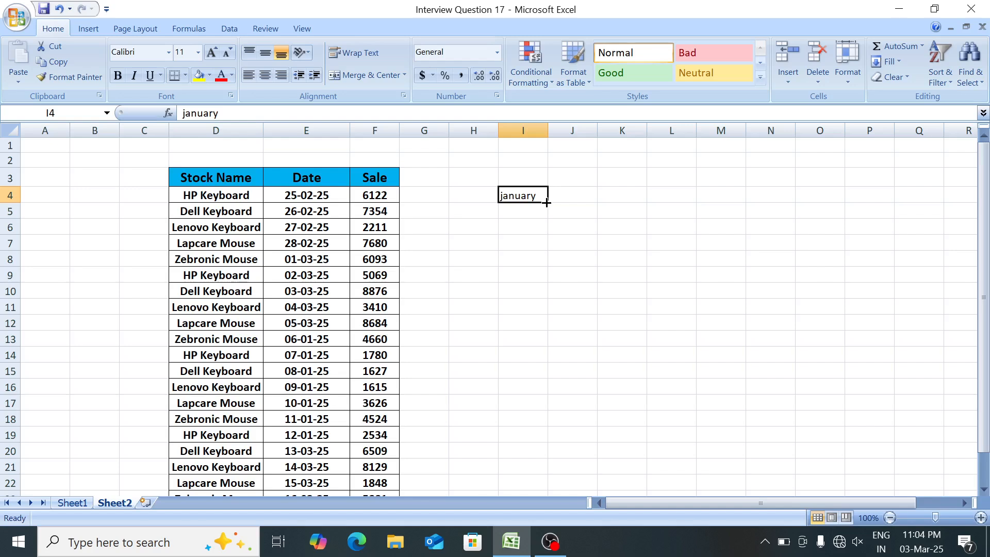
{"action": "left_click_drag", "start_coordinate": [547, 205], "coordinate": [547, 233]}
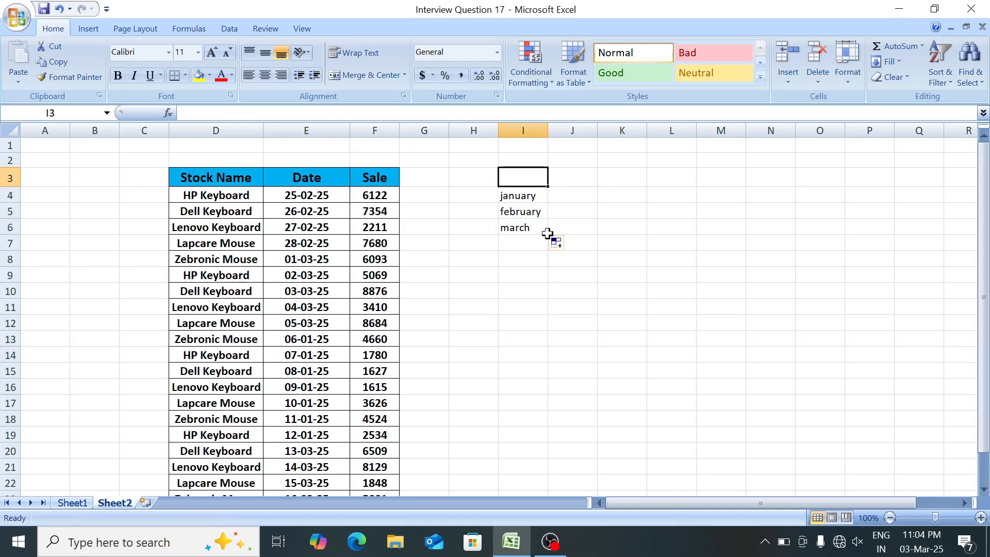
Start a SUMIF formula in J4 with the dates E4:E23 as its range.
{"action": "key", "text": "Page_Down"}
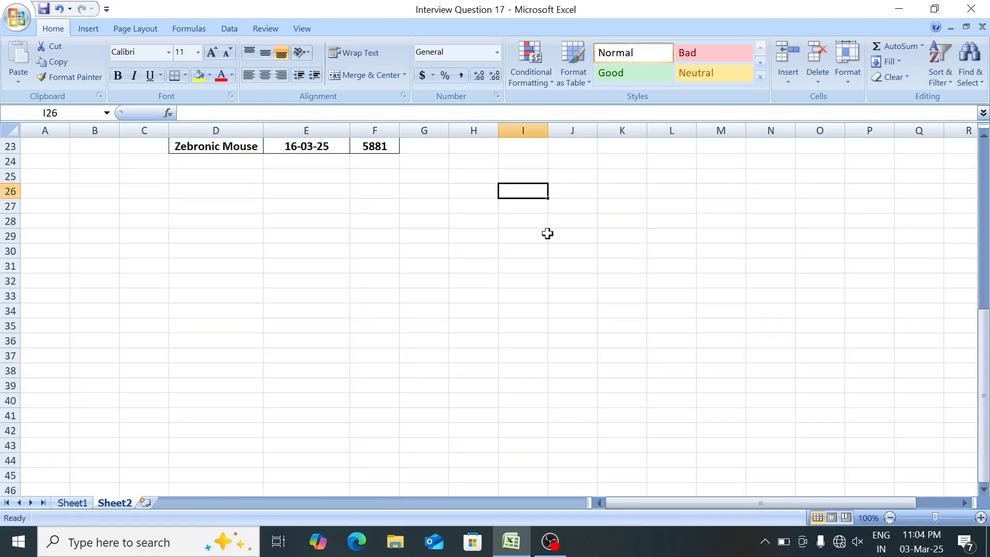
{"action": "key", "text": "Page_Up"}
{"action": "key", "text": "Right"}
{"action": "type", "text": "="}
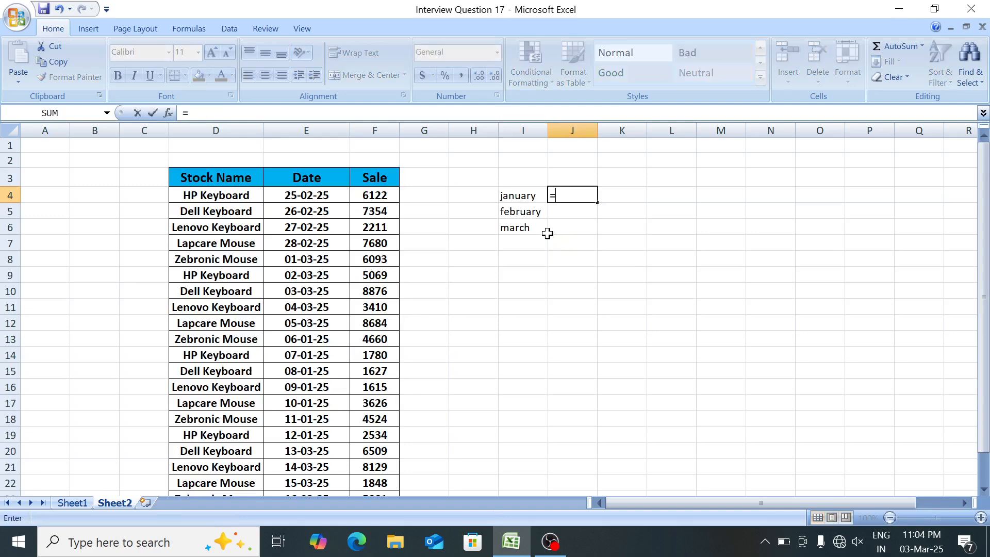
{"action": "type", "text": "sumi"}
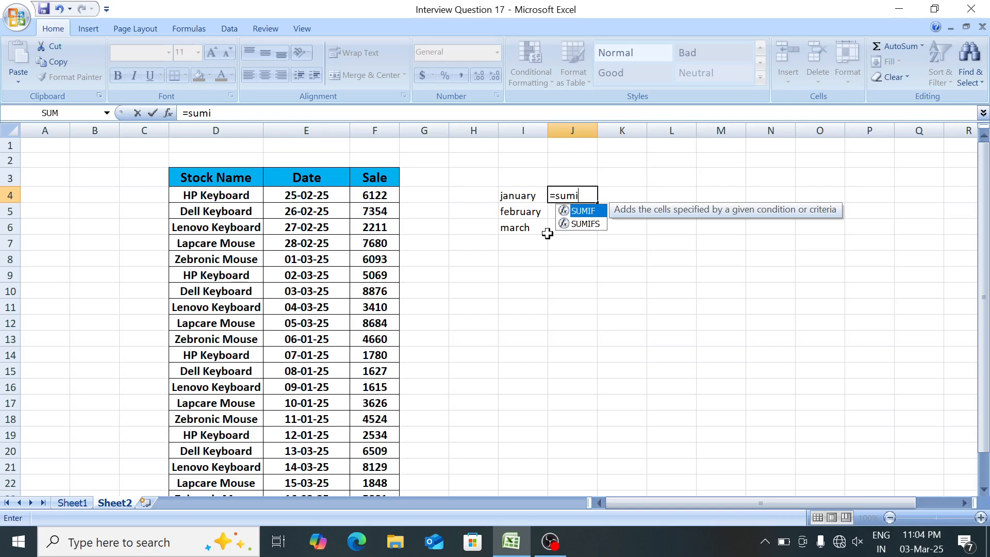
{"action": "key", "text": "Tab"}
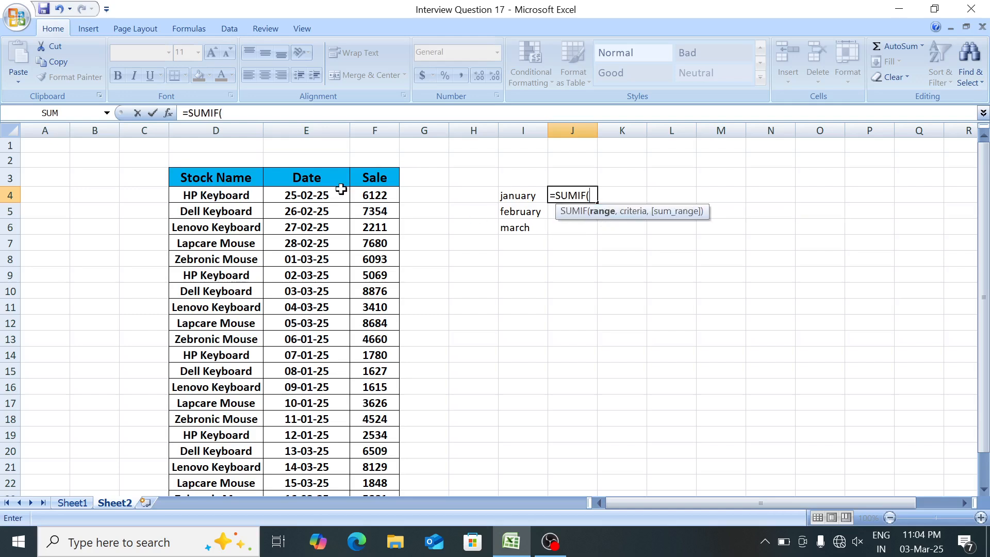
{"action": "left_click", "coordinate": [303, 197]}
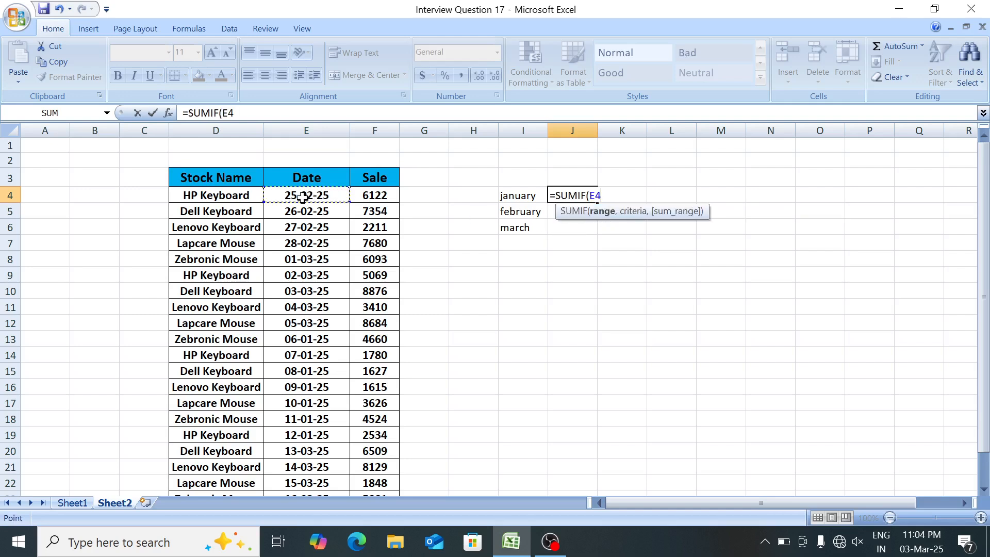
{"action": "key", "text": "ctrl+shift+Down"}
{"action": "type", "text": ","}
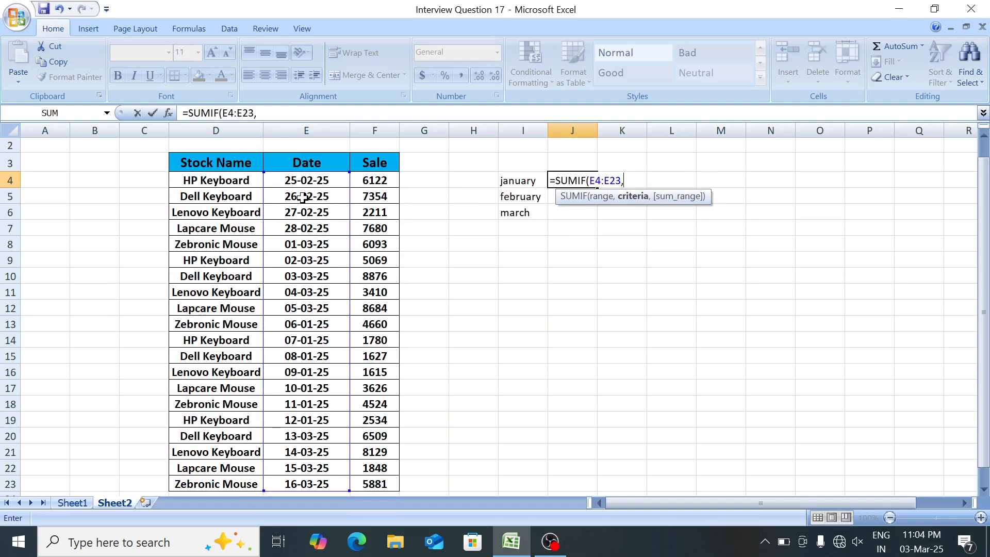
Complete the SUMIF in J4 with criterion I4 and sum range F4:F23, and delete the formula again.
{"action": "left_click", "coordinate": [514, 181]}
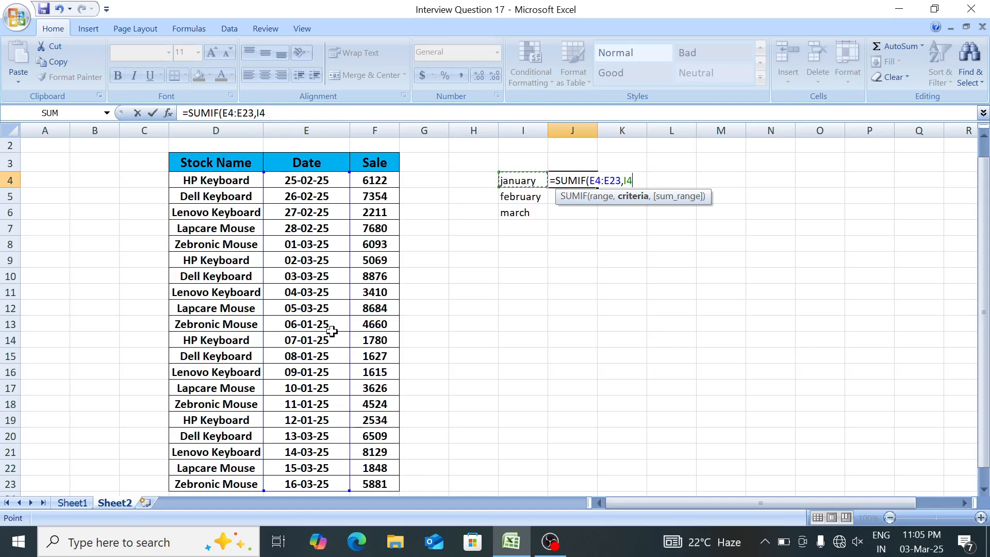
{"action": "type", "text": ","}
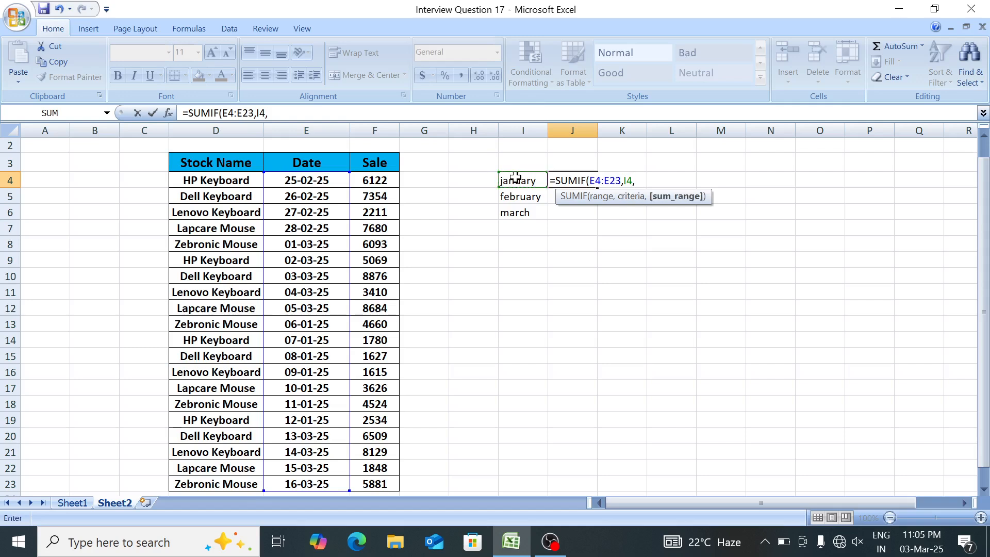
{"action": "key", "text": "Left"}
{"action": "key", "text": "Left"}
{"action": "key", "text": "Left"}
{"action": "key", "text": "Left"}
{"action": "key", "text": "ctrl+shift+Down"}
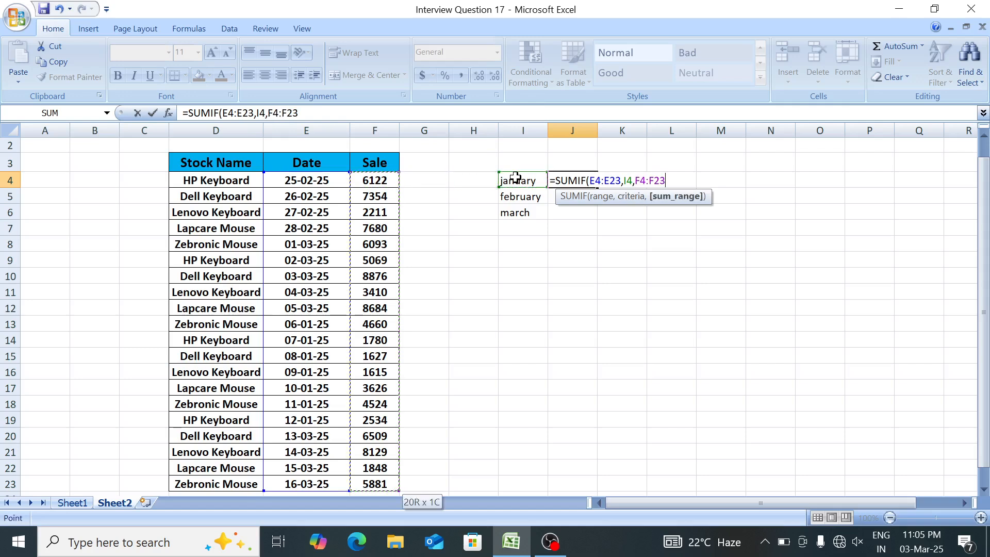
{"action": "type", "text": ")"}
{"action": "key", "text": "Return"}
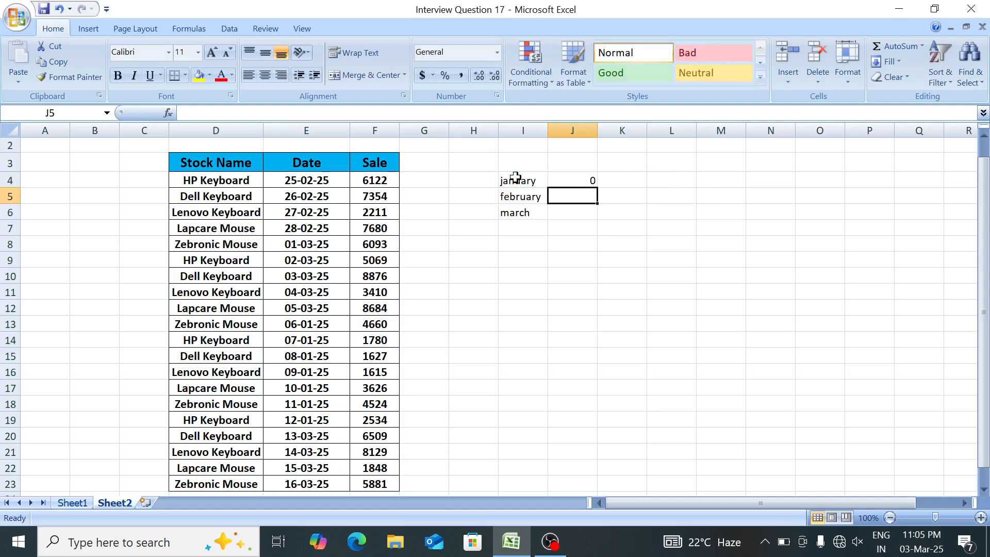
{"action": "key", "text": "Up"}
{"action": "key", "text": "Delete"}
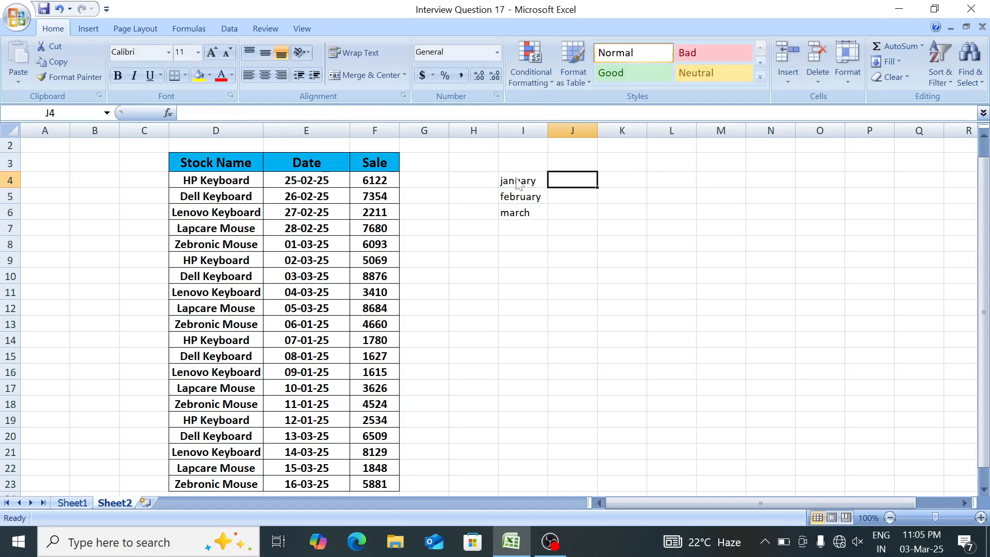
Enter the column heading "helper" in C3, directly beside the Stock Name heading.
{"action": "left_click", "coordinate": [516, 177]}
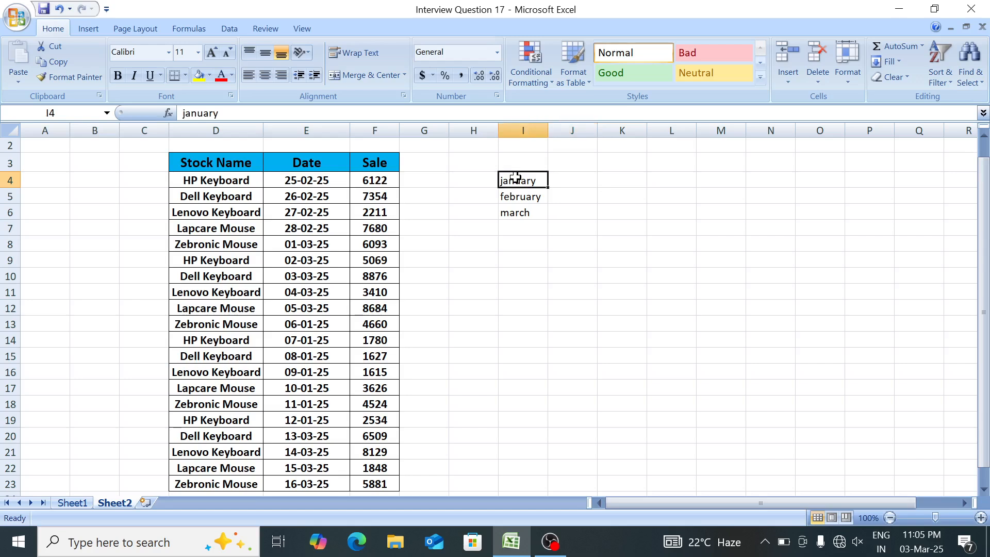
{"action": "key", "text": "Left"}
{"action": "key", "text": "Left"}
{"action": "key", "text": "Left"}
{"action": "key", "text": "Left"}
{"action": "key", "text": "Left"}
{"action": "key", "text": "Left"}
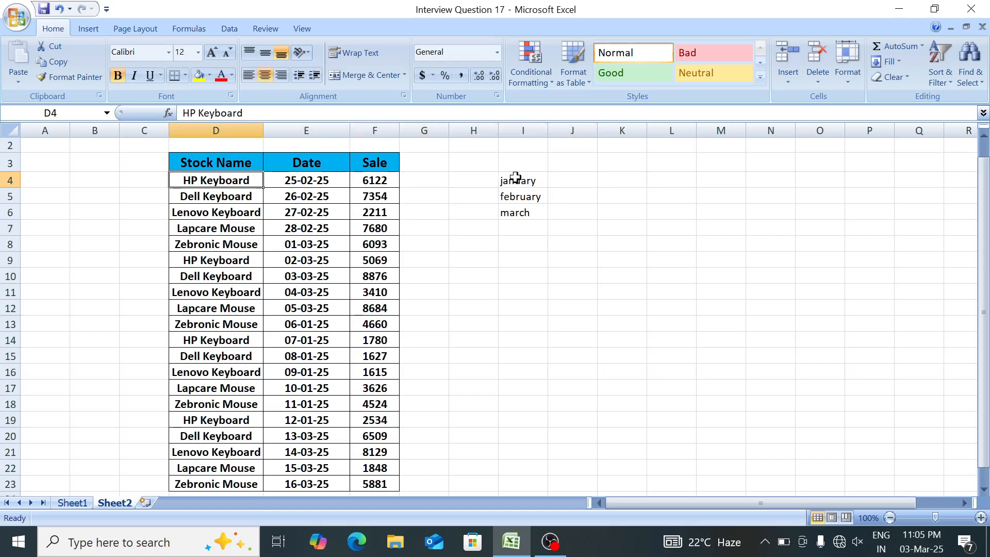
{"action": "key", "text": "Up"}
{"action": "key", "text": "Up"}
{"action": "key", "text": "Down"}
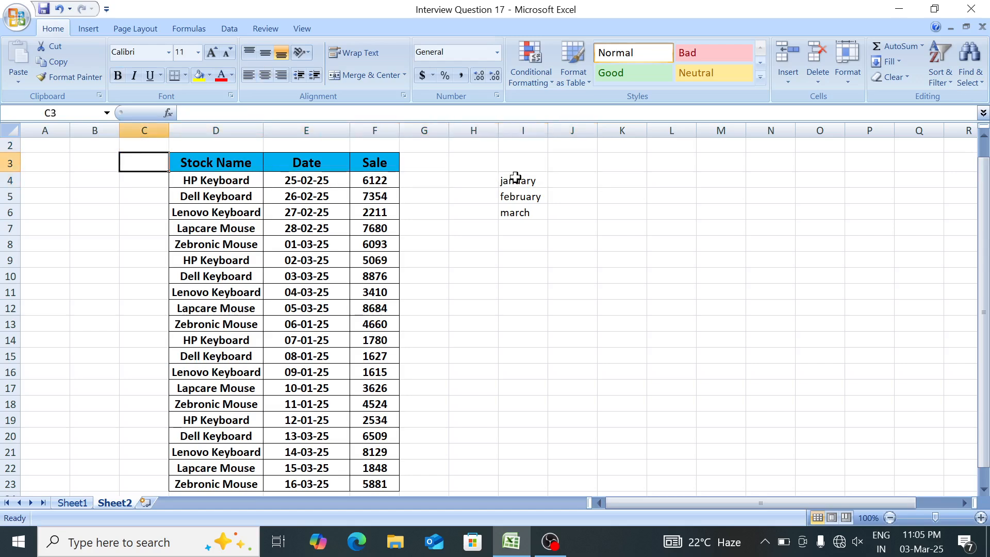
{"action": "type", "text": "helper"}
{"action": "key", "text": "Return"}
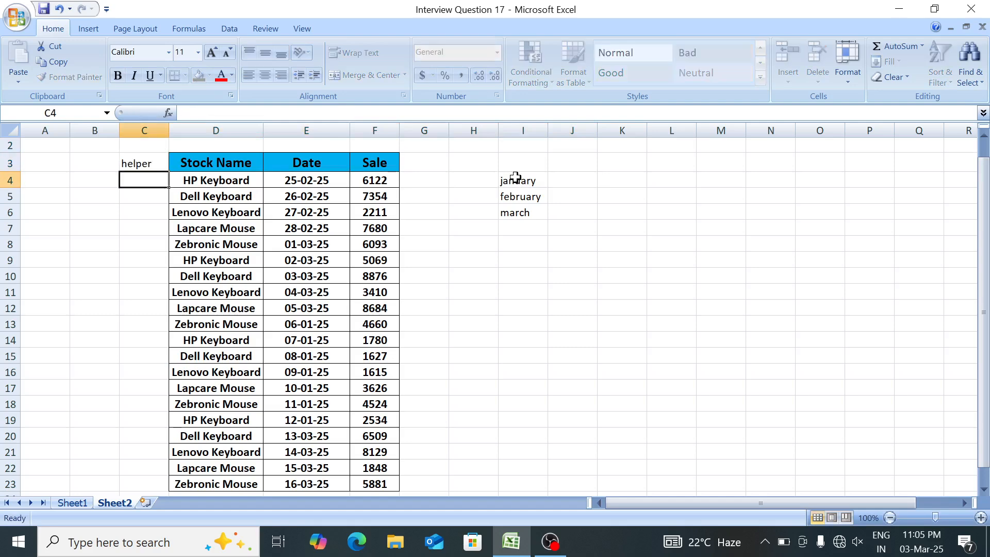
Enter =TEXT(E4,"ddd") in C4 under the helper heading and fill it down to C18.
{"action": "type", "text": "="}
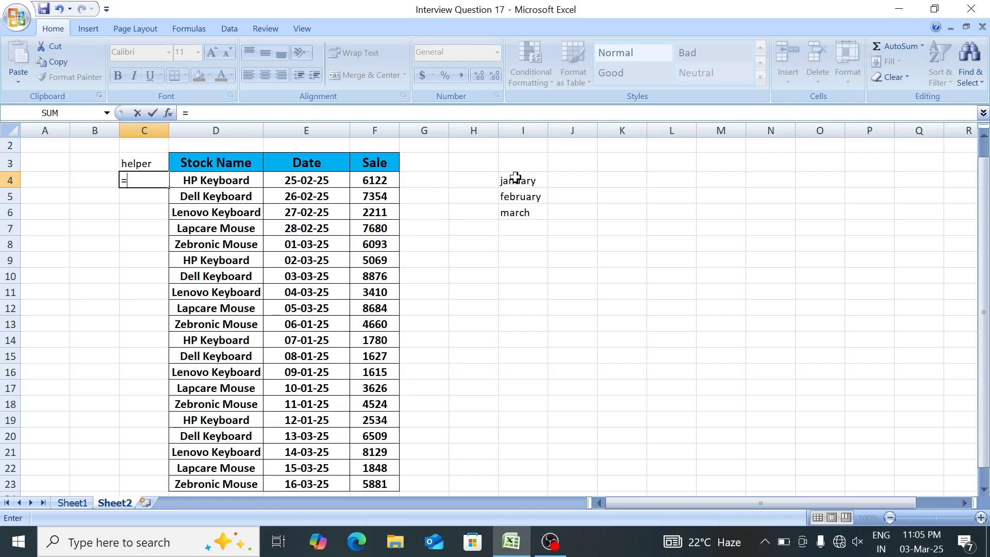
{"action": "type", "text": "tex"}
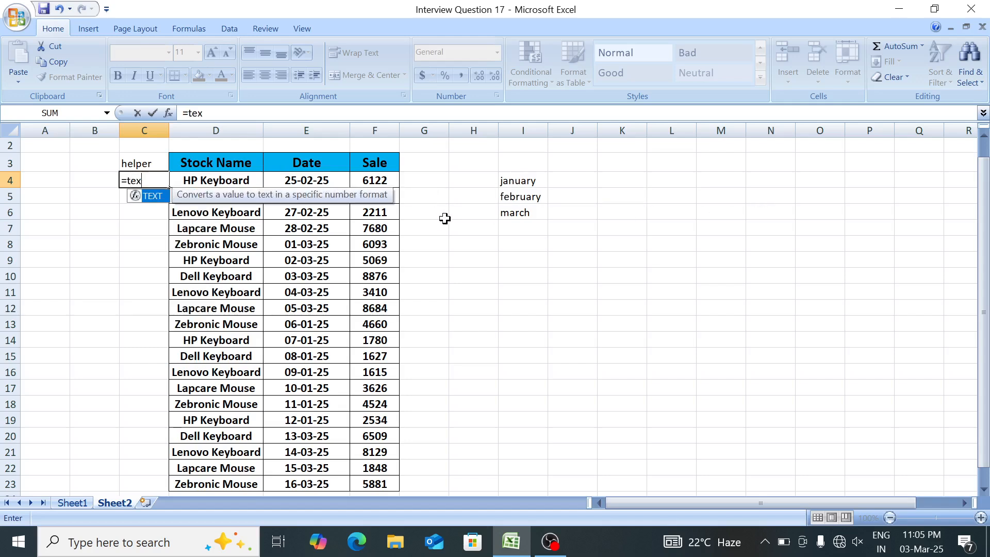
{"action": "key", "text": "Tab"}
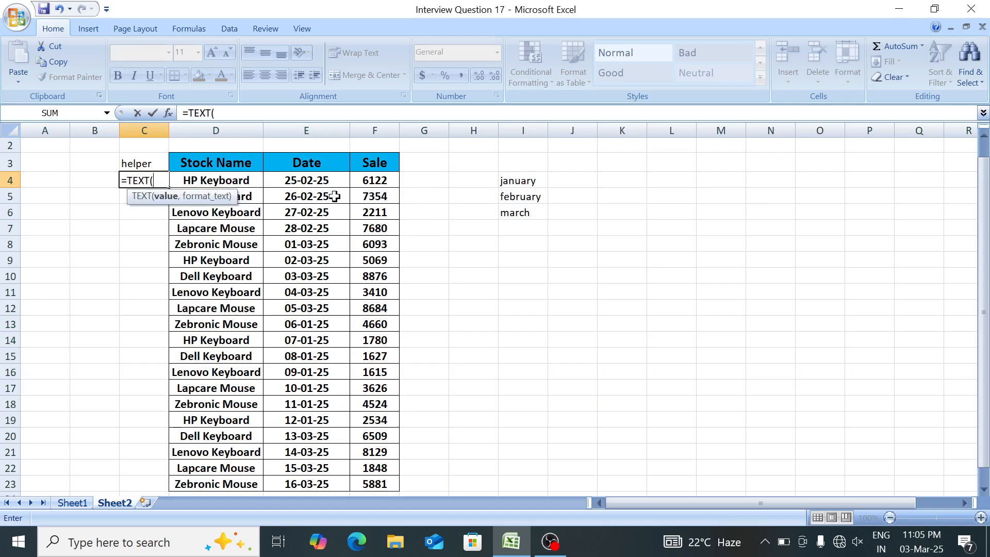
{"action": "left_click", "coordinate": [303, 182]}
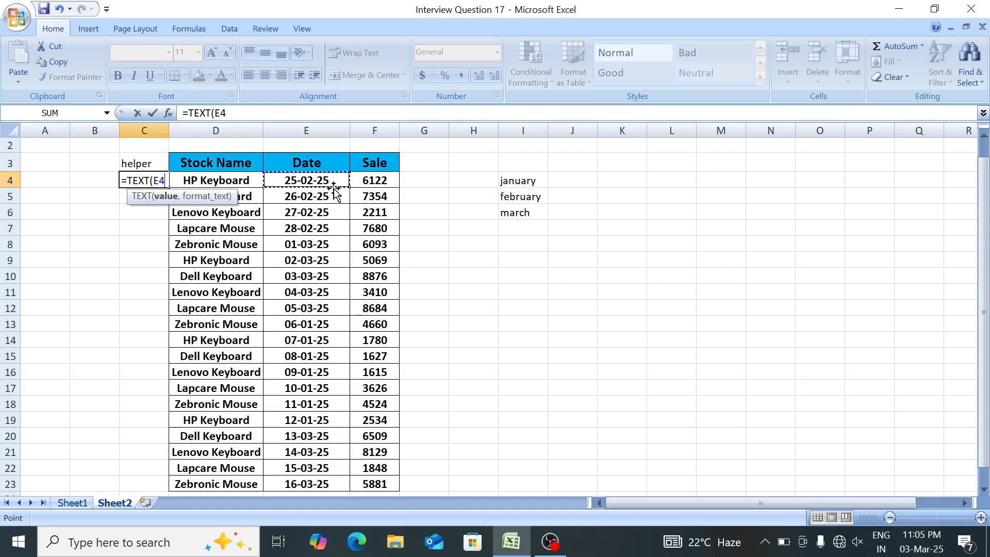
{"action": "type", "text": ",\"dd"}
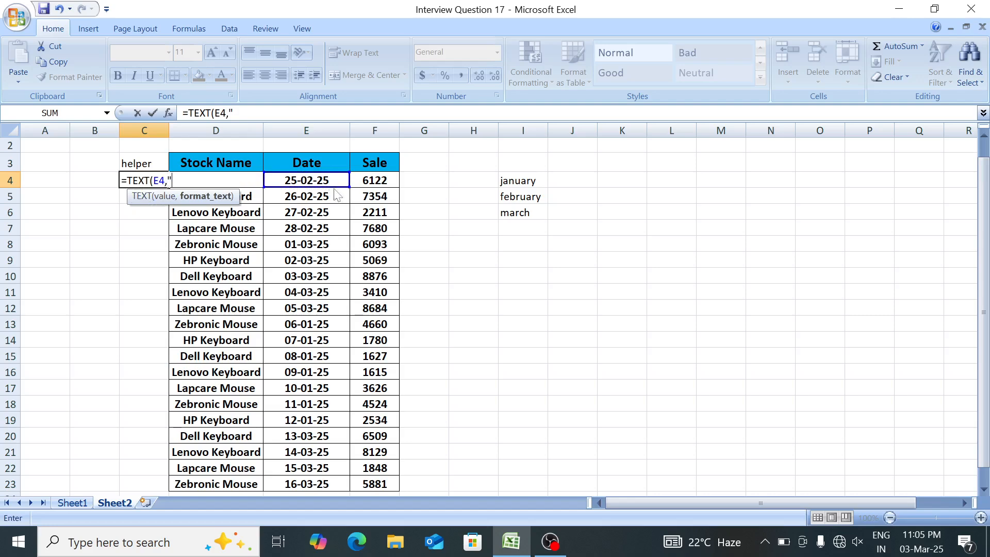
{"action": "type", "text": "d\")"}
{"action": "key", "text": "Return"}
{"action": "key", "text": "Up"}
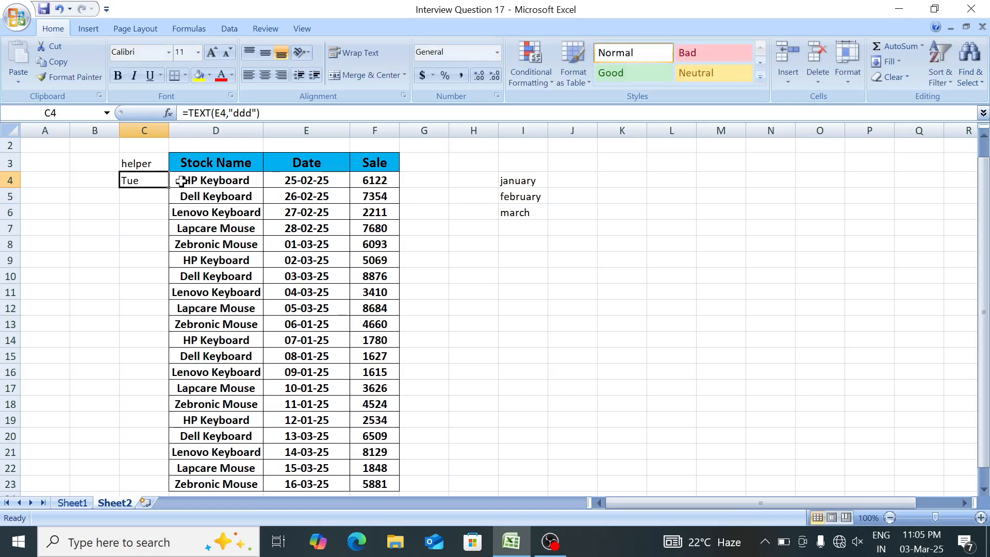
{"action": "left_click_drag", "start_coordinate": [171, 188], "coordinate": [158, 405]}
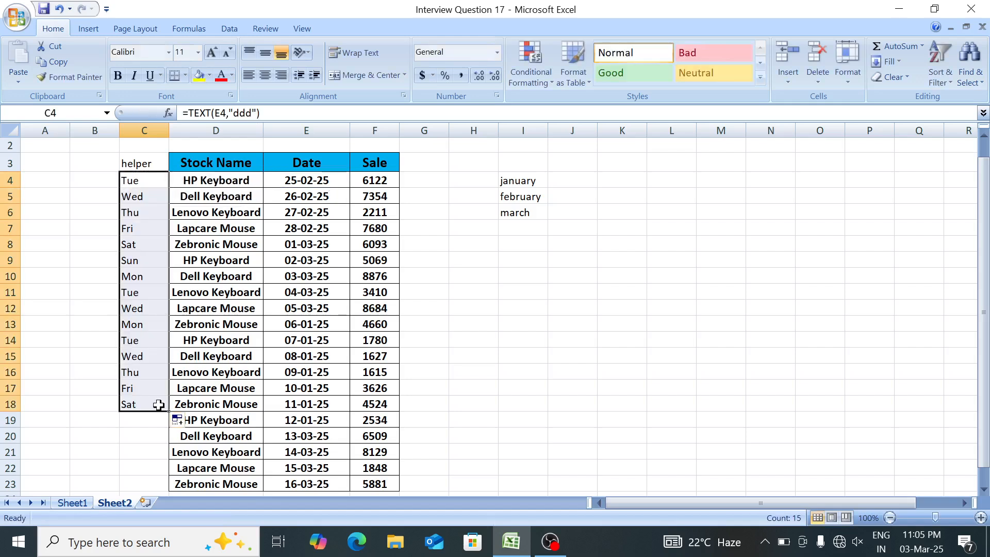
Change the format code in C4's TEXT formula to "dddd" and refill it down to C18.
{"action": "key", "text": "F2"}
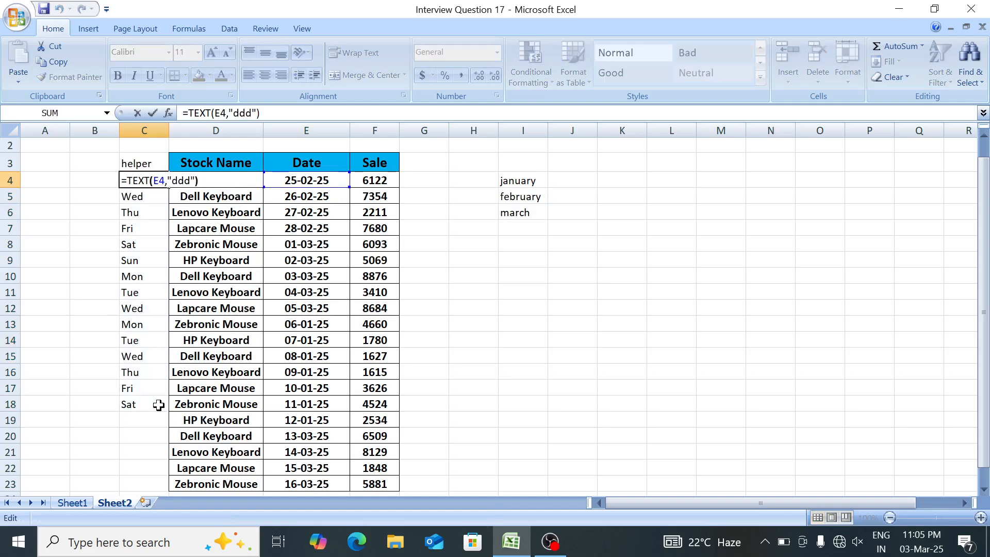
{"action": "type", "text": "d"}
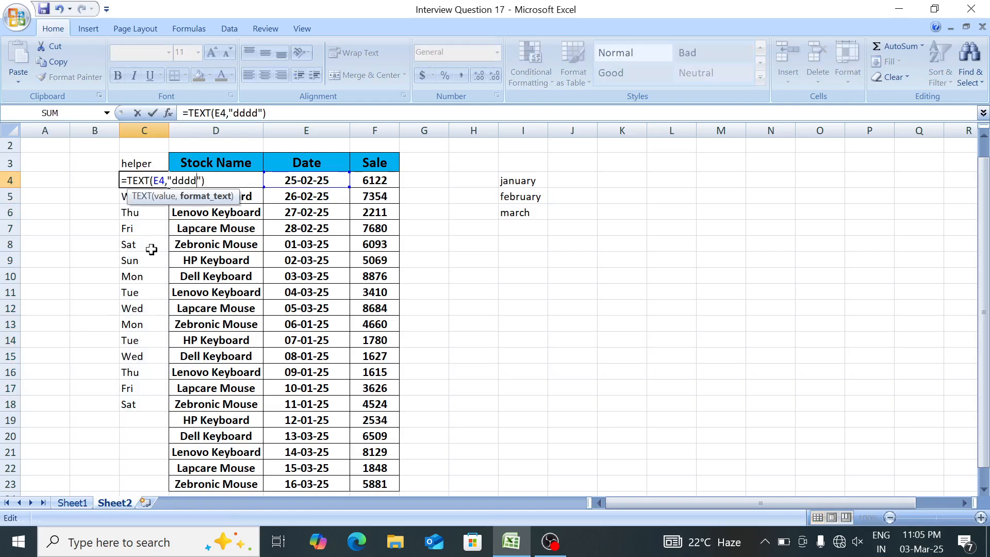
{"action": "key", "text": "ctrl+Return"}
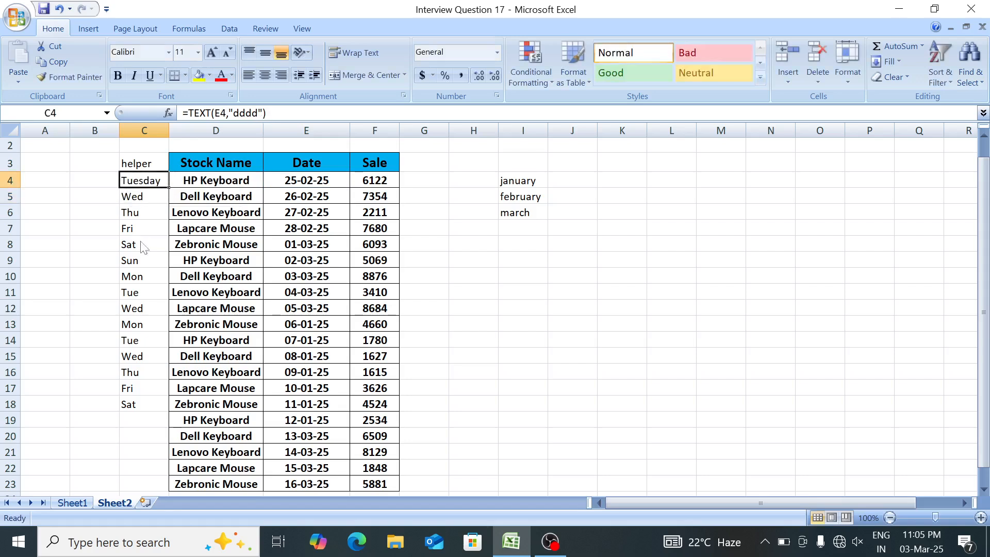
{"action": "key", "text": "Down"}
{"action": "key", "text": "Up"}
{"action": "key", "text": "Down"}
{"action": "key", "text": "ctrl+shift+Down"}
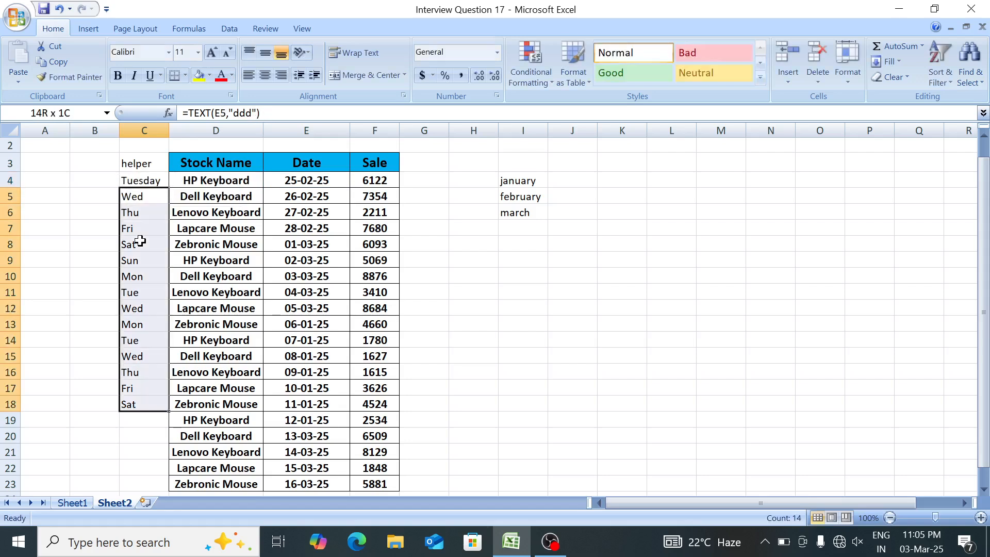
{"action": "key", "text": "Up"}
{"action": "key", "text": "ctrl+shift+Down"}
{"action": "key", "text": "ctrl+d"}
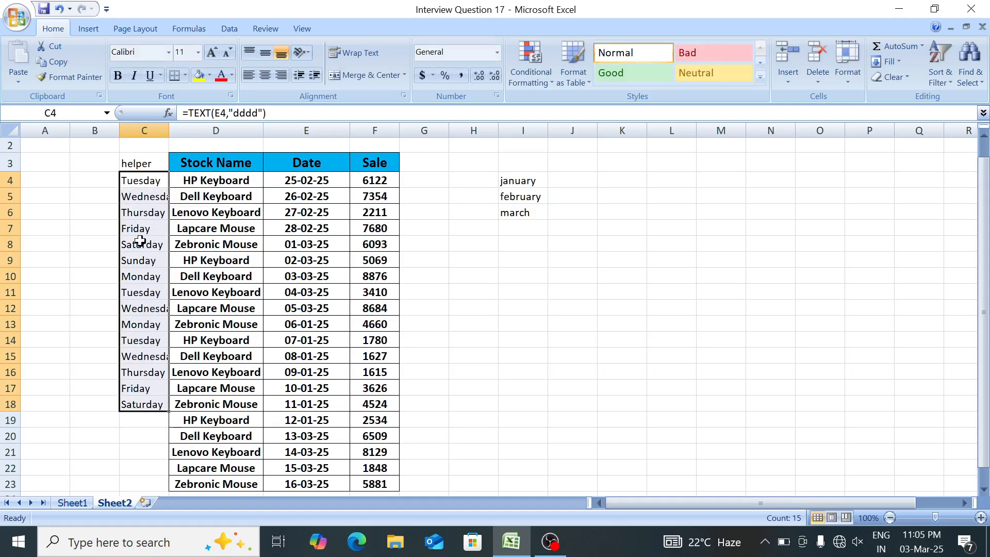
Set the format code in C4's TEXT formula to "mmmm" for full month names.
{"action": "key", "text": "Down"}
{"action": "key", "text": "Up"}
{"action": "key", "text": "F2"}
{"action": "key", "text": "Left"}
{"action": "key", "text": "Left"}
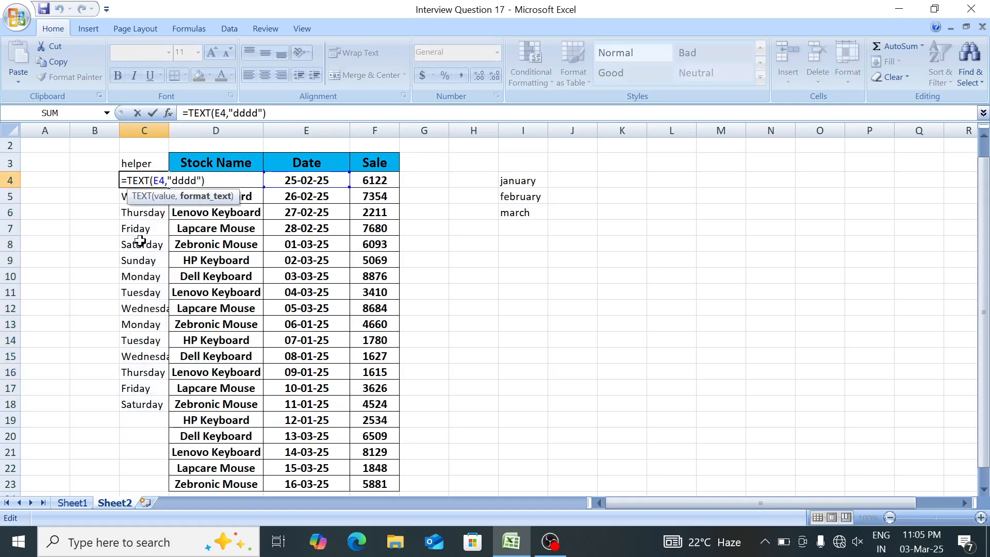
{"action": "key", "text": "BackSpace"}
{"action": "key", "text": "BackSpace"}
{"action": "key", "text": "BackSpace"}
{"action": "key", "text": "BackSpace"}
{"action": "type", "text": "mmmm"}
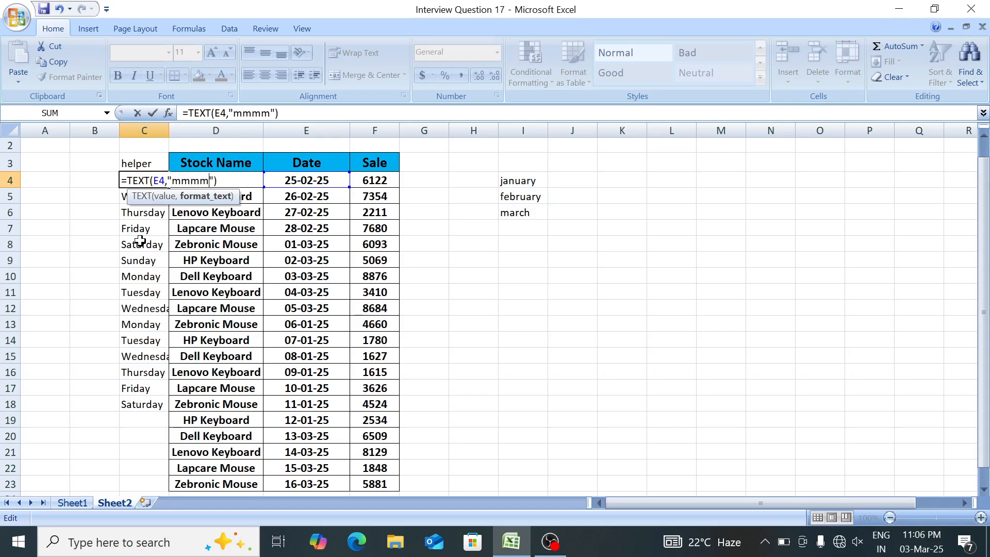
{"action": "key", "text": "Return"}
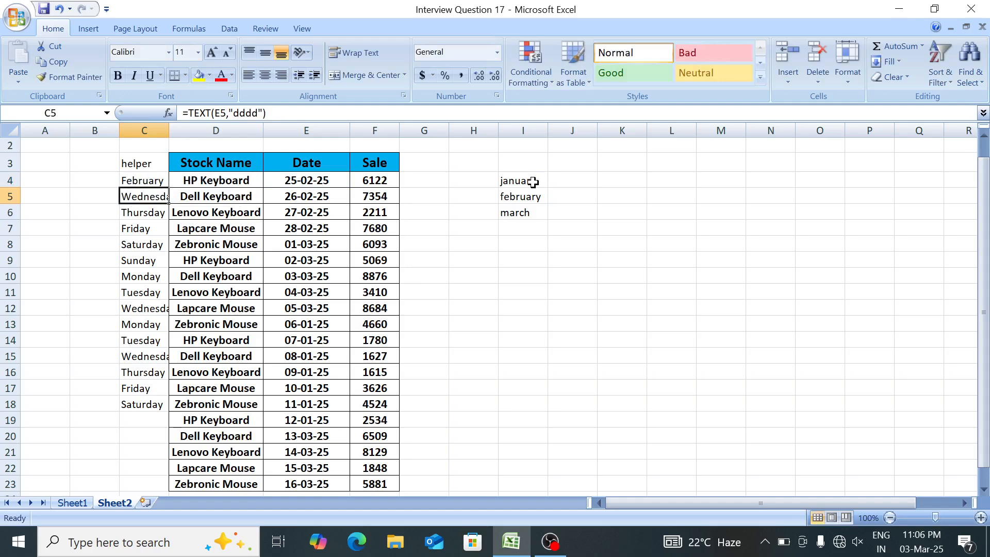
Fill the month-name formula from C4 down to C23 and widen column C slightly.
{"action": "left_click_drag", "start_coordinate": [533, 182], "coordinate": [527, 223]}
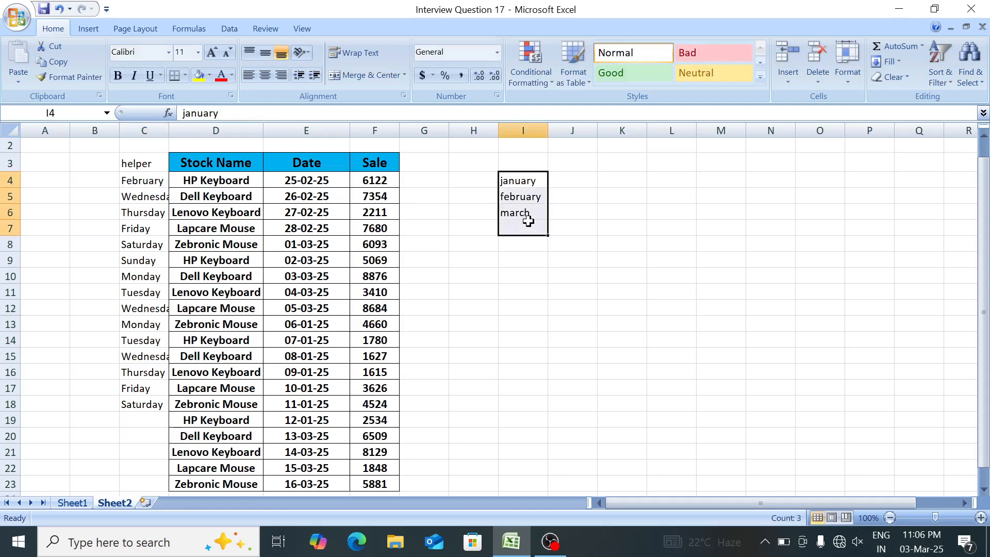
{"action": "left_click", "coordinate": [147, 178]}
{"action": "key", "text": "shift+Down"}
{"action": "key", "text": "shift+Down"}
{"action": "key", "text": "shift+Down"}
{"action": "key", "text": "shift+Down"}
{"action": "key", "text": "shift+Down"}
{"action": "key", "text": "shift+Down"}
{"action": "key", "text": "shift+Down"}
{"action": "key", "text": "shift+Down"}
{"action": "key", "text": "shift+Down"}
{"action": "key", "text": "shift+Down"}
{"action": "key", "text": "shift+Down"}
{"action": "key", "text": "shift+Down"}
{"action": "key", "text": "shift+Down"}
{"action": "key", "text": "shift+Down"}
{"action": "key", "text": "shift+Down"}
{"action": "key", "text": "shift+Down"}
{"action": "key", "text": "shift+Down"}
{"action": "key", "text": "shift+Down"}
{"action": "key", "text": "shift+Down"}
{"action": "key", "text": "shift+Down"}
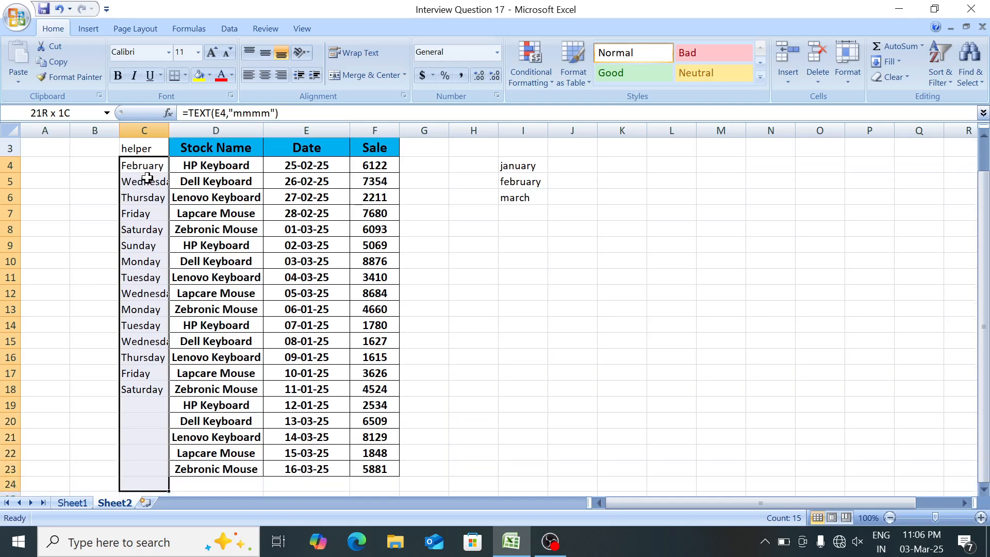
{"action": "key", "text": "shift+Up"}
{"action": "key", "text": "ctrl+d"}
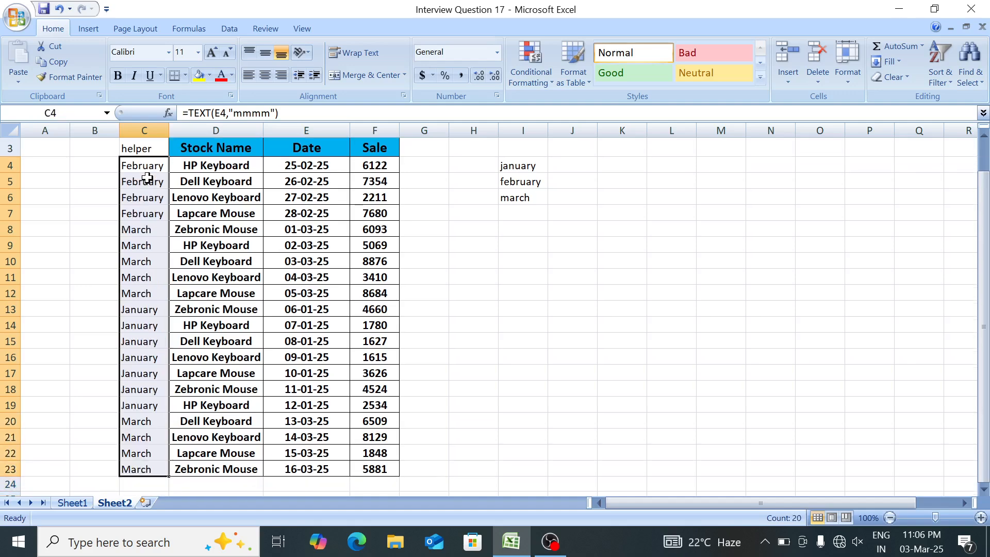
{"action": "left_click_drag", "start_coordinate": [170, 122], "coordinate": [184, 128]}
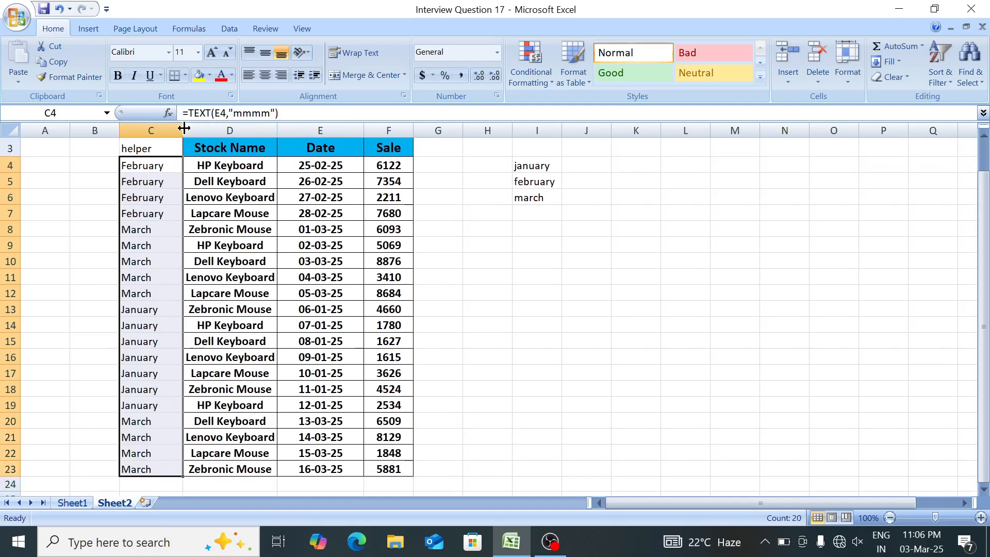
Enter =SUMIF(C4:C23,I4,F4:F23) in J4, matching the helper months against january.
{"action": "key", "text": "Right"}
{"action": "key", "text": "Right"}
{"action": "key", "text": "Right"}
{"action": "key", "text": "Right"}
{"action": "key", "text": "Right"}
{"action": "key", "text": "Right"}
{"action": "key", "text": "Right"}
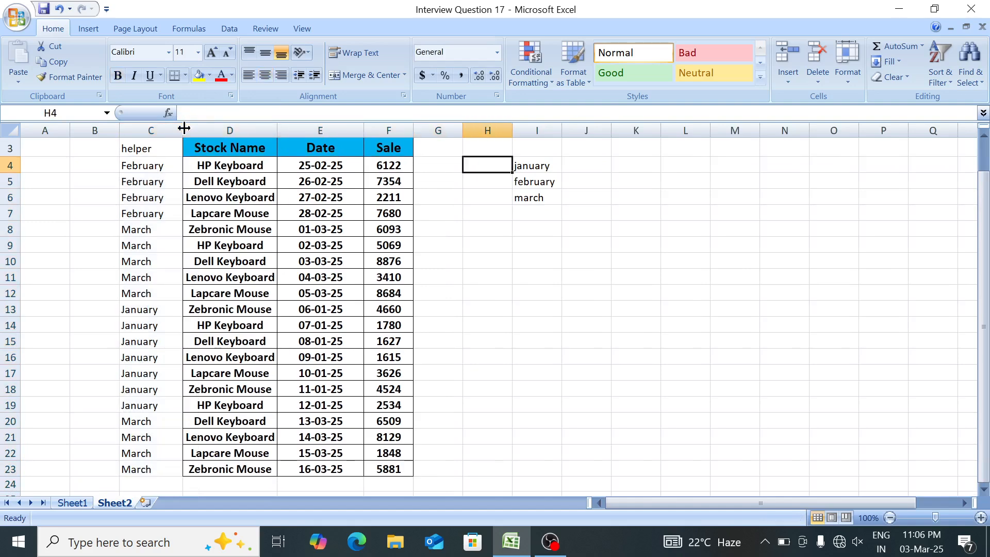
{"action": "type", "text": "=sumi"}
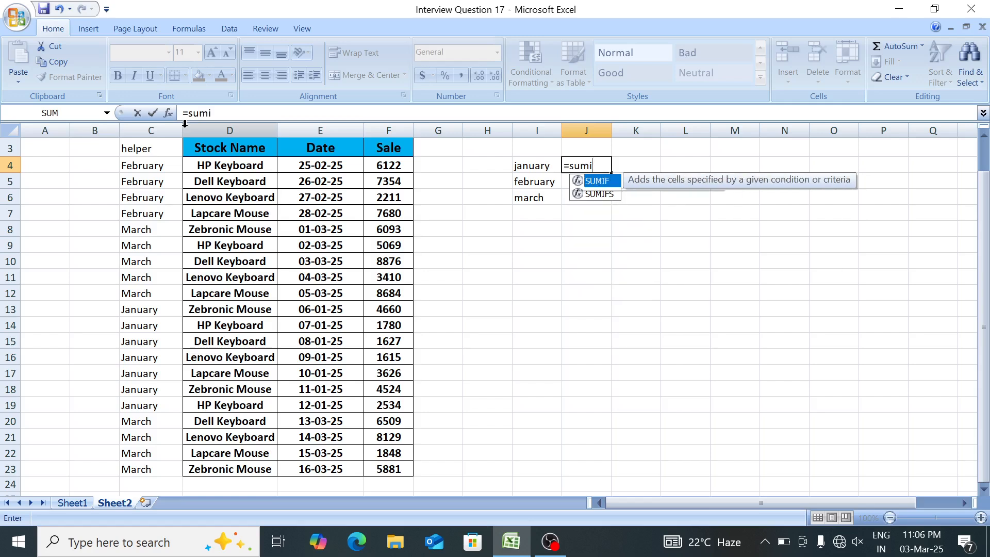
{"action": "key", "text": "Tab"}
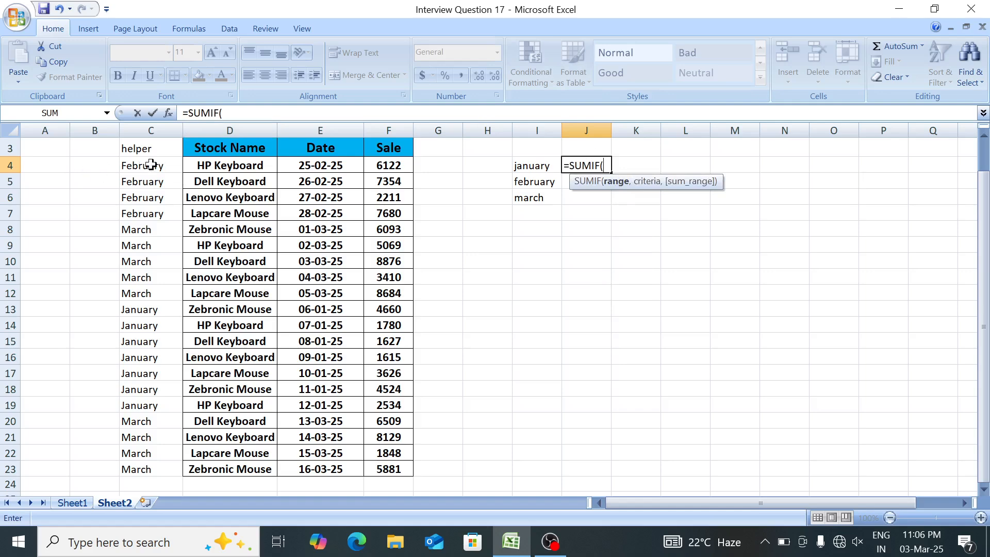
{"action": "left_click_drag", "start_coordinate": [151, 164], "coordinate": [153, 461]}
{"action": "type", "text": ","}
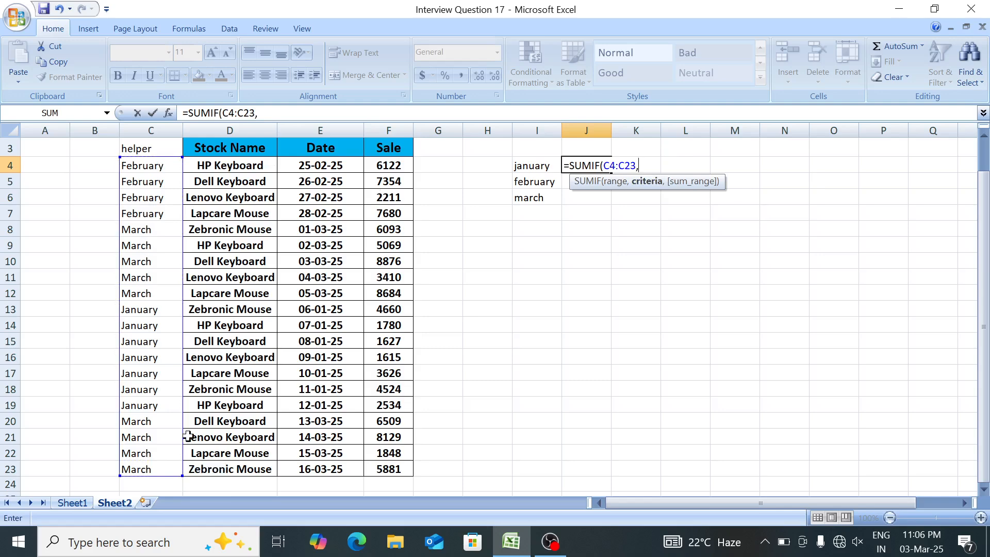
{"action": "left_click", "coordinate": [550, 165]}
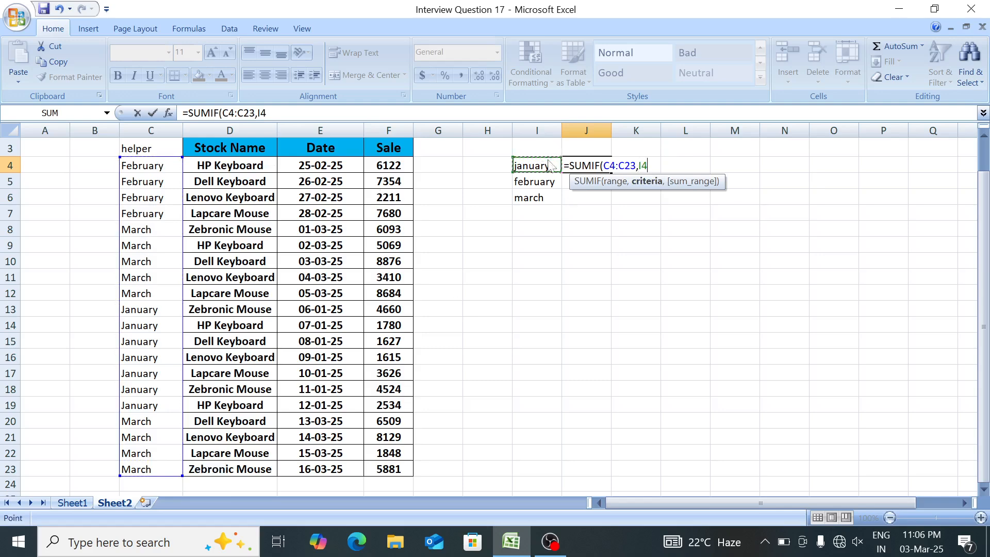
{"action": "type", "text": ","}
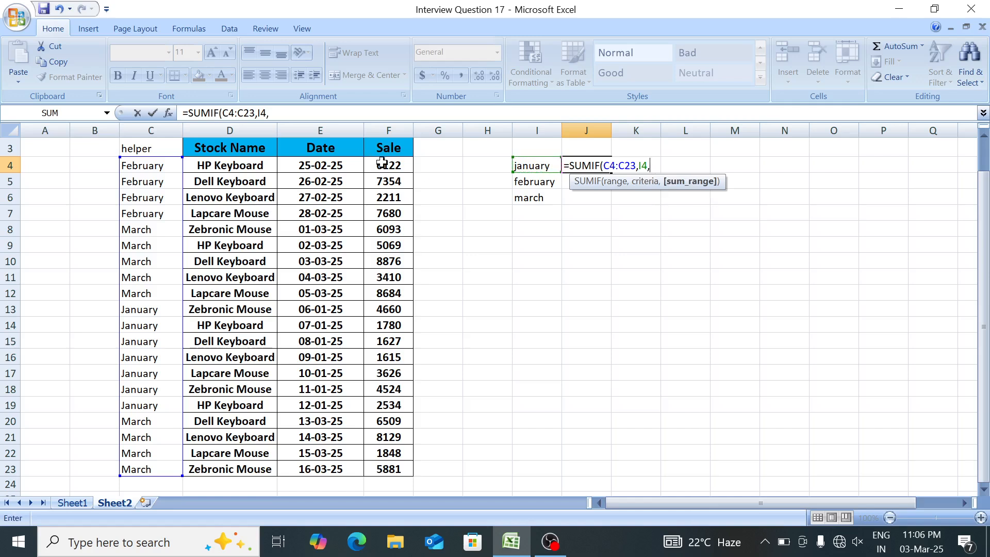
{"action": "left_click_drag", "start_coordinate": [381, 163], "coordinate": [405, 471]}
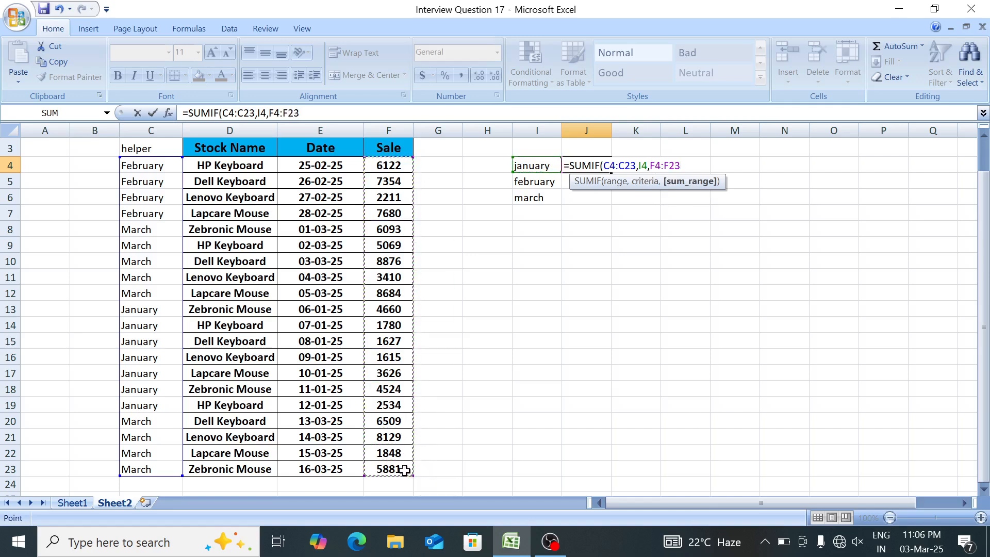
{"action": "key", "text": "ctrl+Return"}
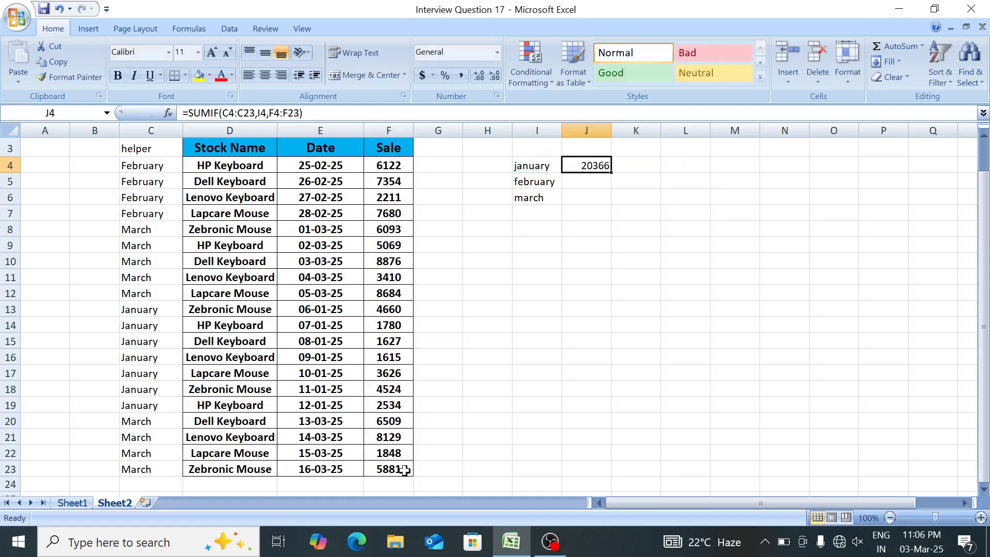
Make the sum range in J4's SUMIF formula absolute as $F$4:$F$23.
{"action": "key", "text": "F2"}
{"action": "key", "text": "Left"}
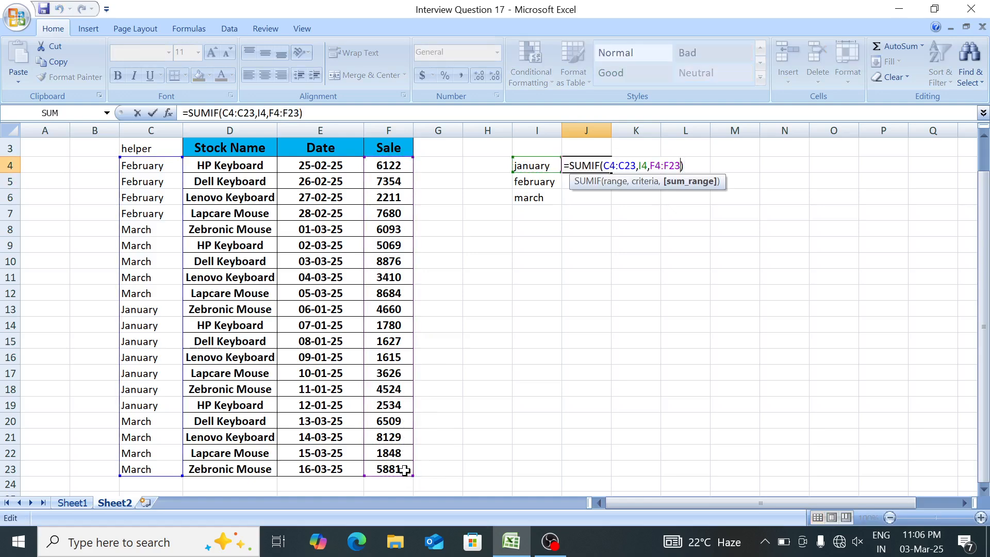
{"action": "key", "text": "shift+Left"}
{"action": "key", "text": "shift+Left"}
{"action": "key", "text": "shift+Left"}
{"action": "key", "text": "shift+Left"}
{"action": "key", "text": "shift+Left"}
{"action": "key", "text": "F4"}
Make the helper range in J4's SUMIF formula absolute as $C$4:$C$23 and commit the formula.
{"action": "key", "text": "Left"}
{"action": "key", "text": "Left"}
{"action": "key", "text": "Left"}
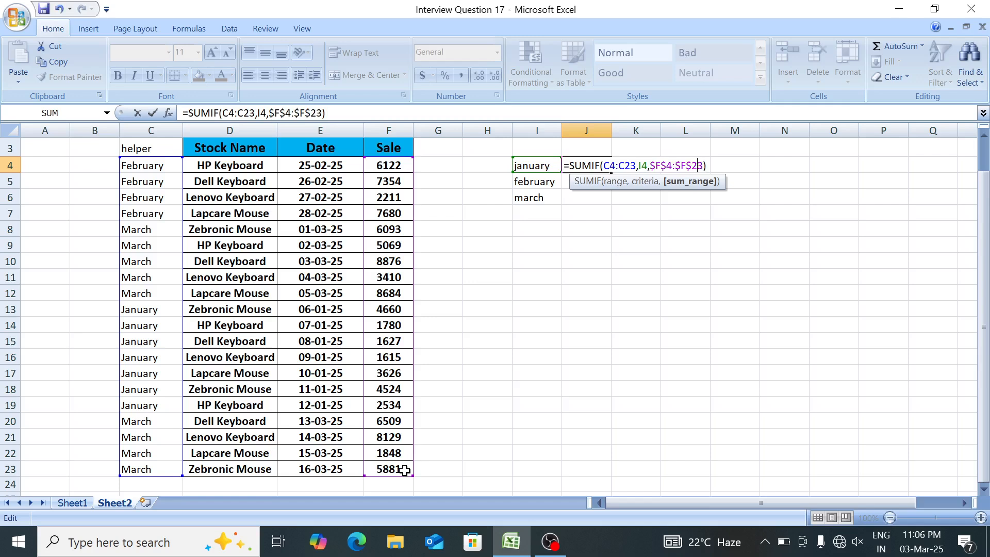
{"action": "key", "text": "Left"}
{"action": "key", "text": "shift+Left"}
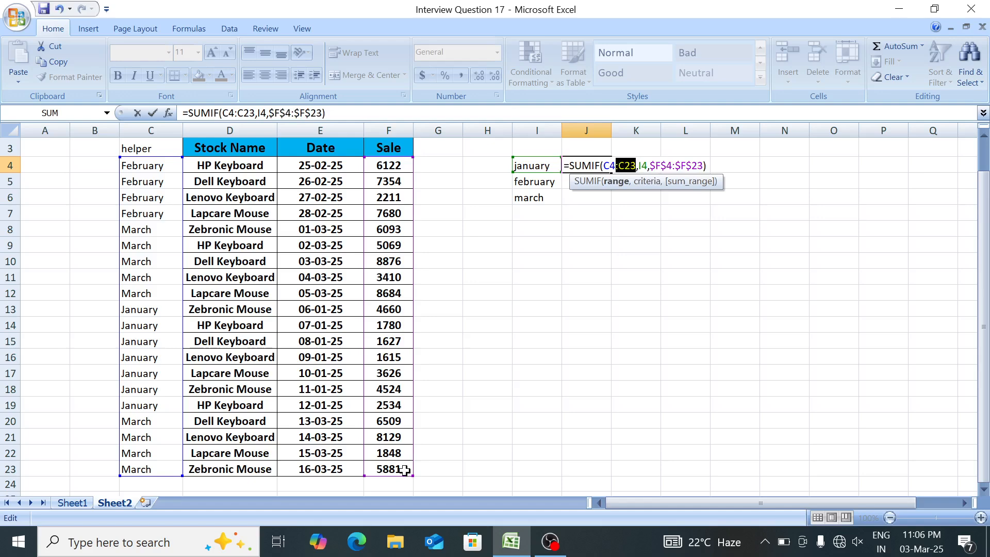
{"action": "key", "text": "shift+Left"}
{"action": "key", "text": "shift+Left"}
{"action": "key", "text": "F4"}
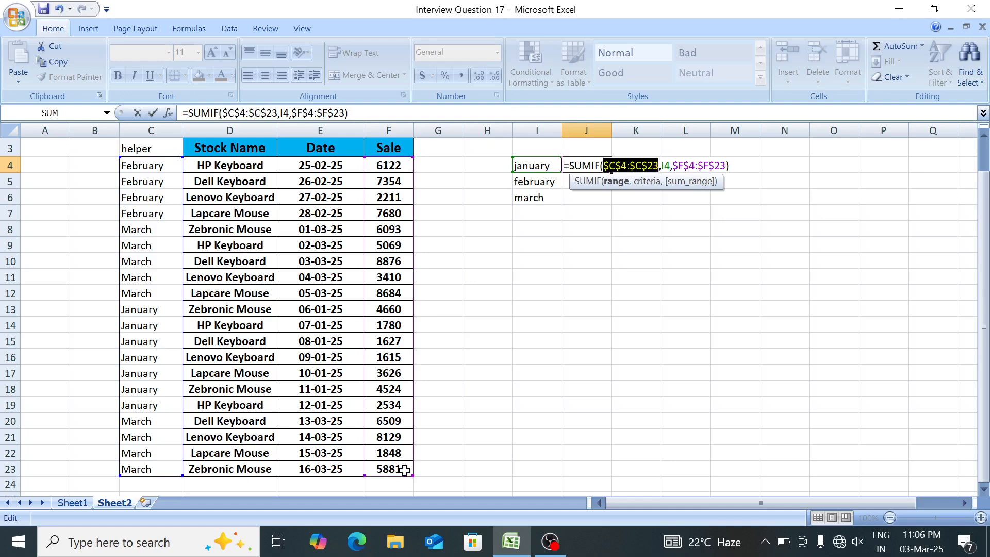
{"action": "key", "text": "ctrl+Return"}
Fill the SUMIF formula from J4 down to J6 for february and march.
{"action": "key", "text": "shift+Down"}
{"action": "key", "text": "shift+Down"}
{"action": "key", "text": "ctrl+d"}
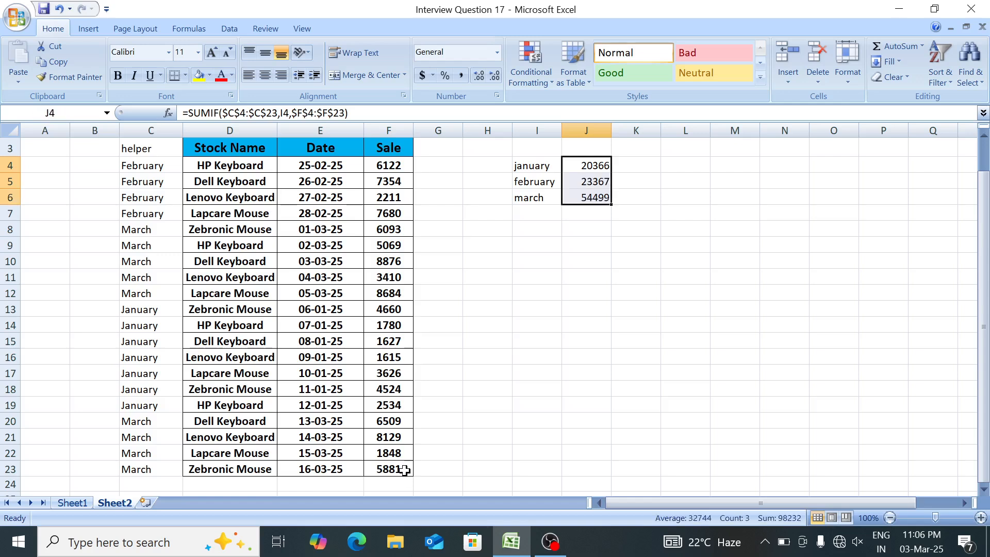
{"action": "key", "text": "Down"}
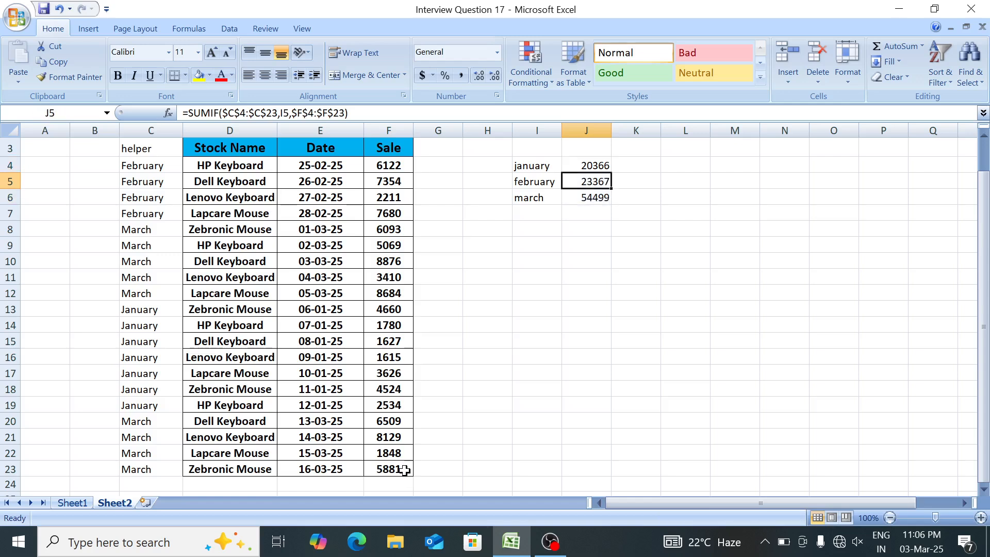
Review the helper months in C4:C23, the Date column and the criteria months in I4:I6.
{"action": "key", "text": "Up"}
{"action": "key", "text": "Left"}
{"action": "key", "text": "Left"}
{"action": "key", "text": "Left"}
{"action": "key", "text": "Left"}
{"action": "key", "text": "Left"}
{"action": "key", "text": "Left"}
{"action": "key", "text": "Left"}
{"action": "key", "text": "Left"}
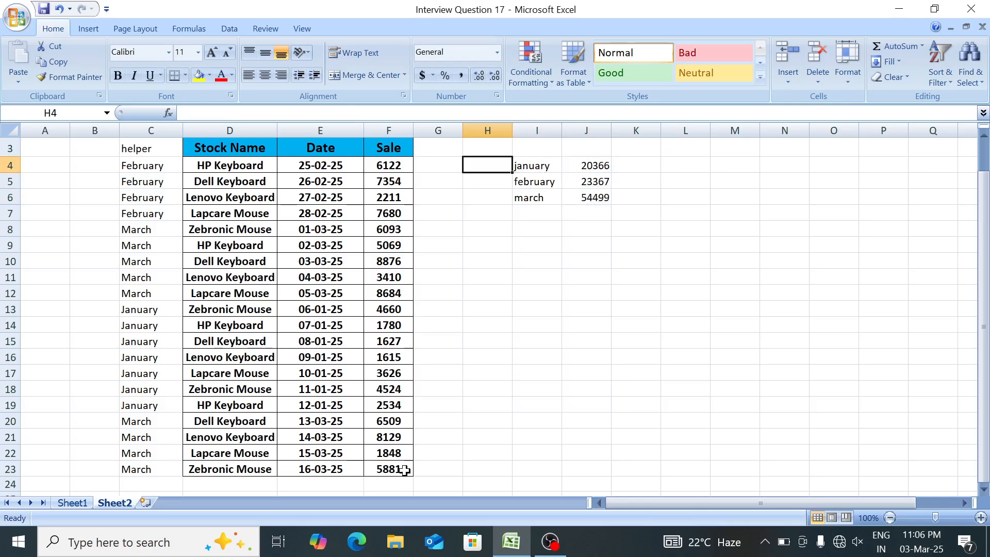
{"action": "key", "text": "Right"}
{"action": "key", "text": "ctrl+shift+Down"}
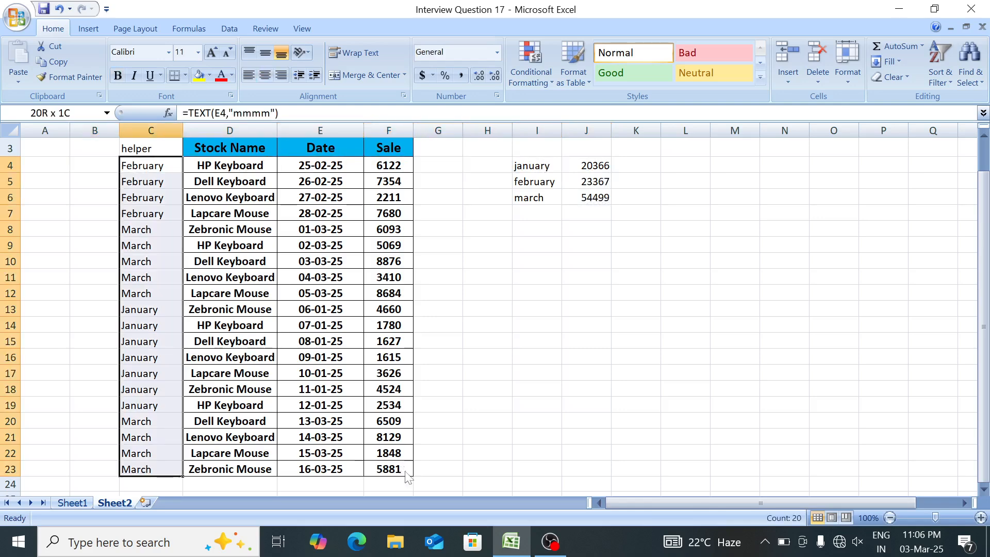
{"action": "key", "text": "Right"}
{"action": "key", "text": "Right"}
{"action": "key", "text": "Right"}
{"action": "key", "text": "Right"}
{"action": "key", "text": "Right"}
{"action": "key", "text": "Right"}
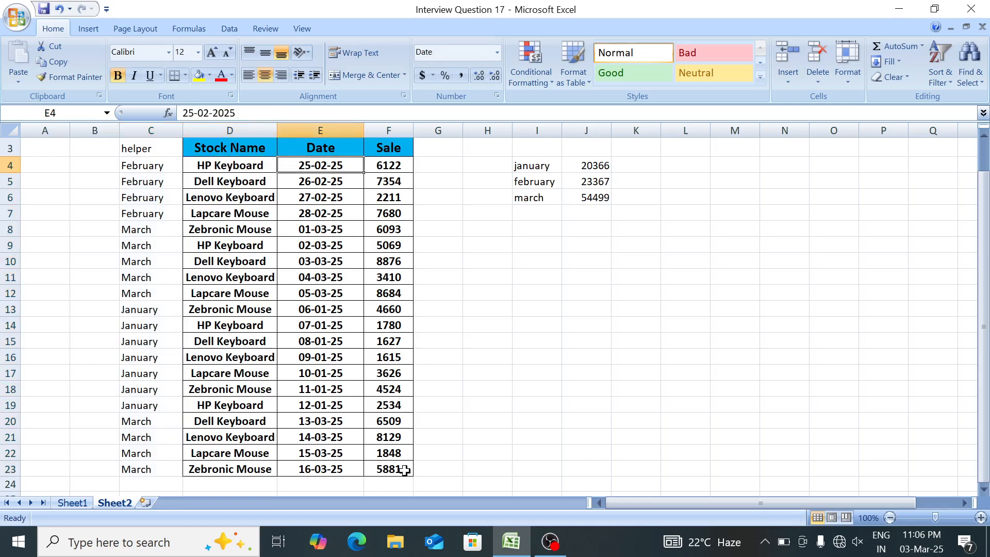
{"action": "key", "text": "ctrl+shift+Down"}
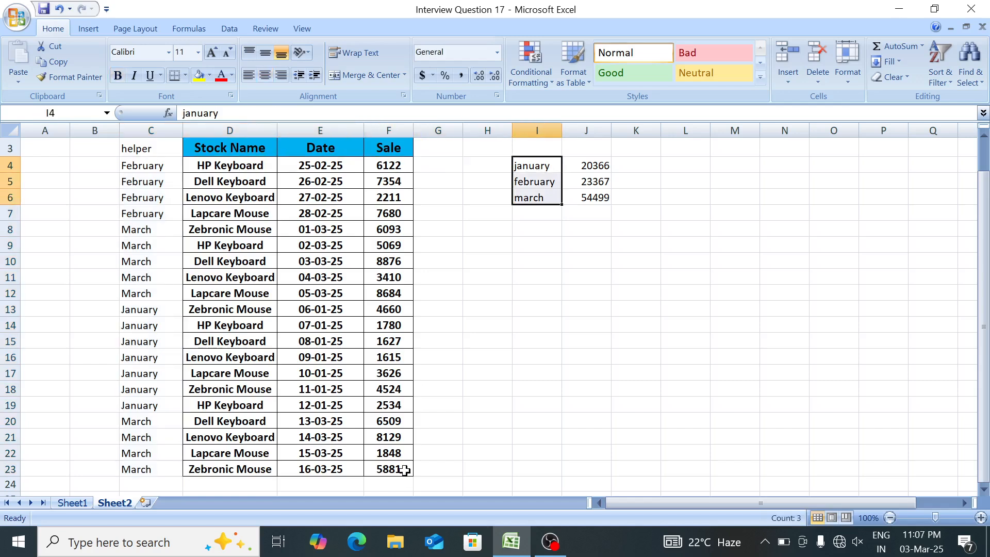
{"action": "key", "text": "Left"}
{"action": "key", "text": "Left"}
{"action": "key", "text": "Left"}
{"action": "key", "text": "Left"}
{"action": "key", "text": "Left"}
{"action": "key", "text": "Left"}
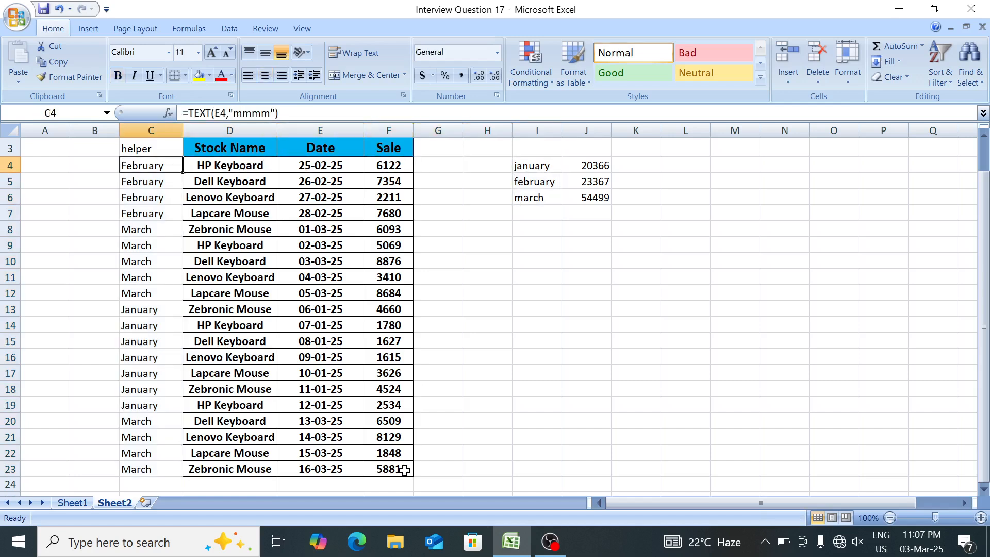
Clear the helper heading and its month formulas from C3:C23.
{"action": "key", "text": "Up"}
{"action": "key", "text": "ctrl+shift+Down"}
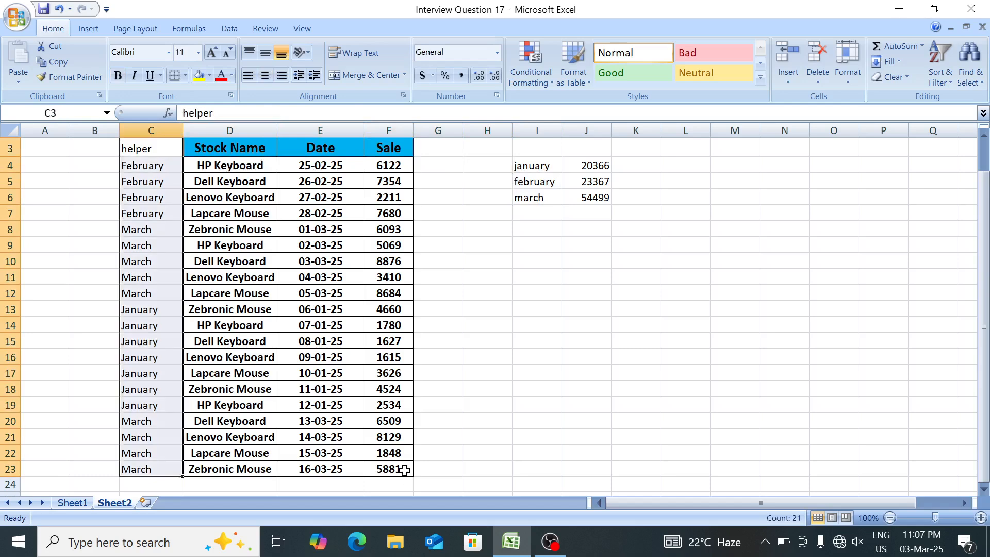
{"action": "key", "text": "Delete"}
Clear the SUMIF formulas from J4:J6.
{"action": "key", "text": "Right"}
{"action": "key", "text": "Right"}
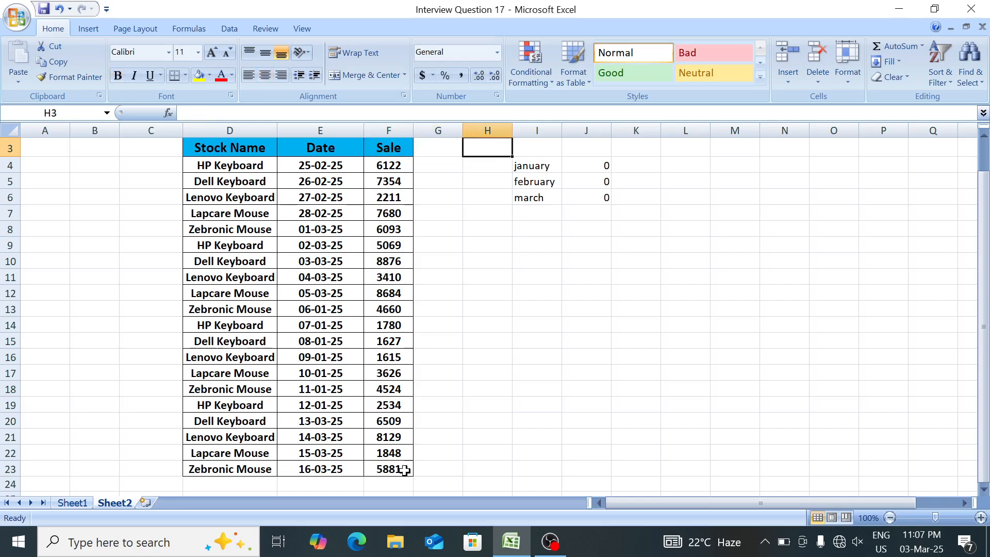
{"action": "key", "text": "Down"}
{"action": "key", "text": "Right"}
{"action": "key", "text": "Right"}
{"action": "key", "text": "shift+Down"}
{"action": "key", "text": "shift+Down"}
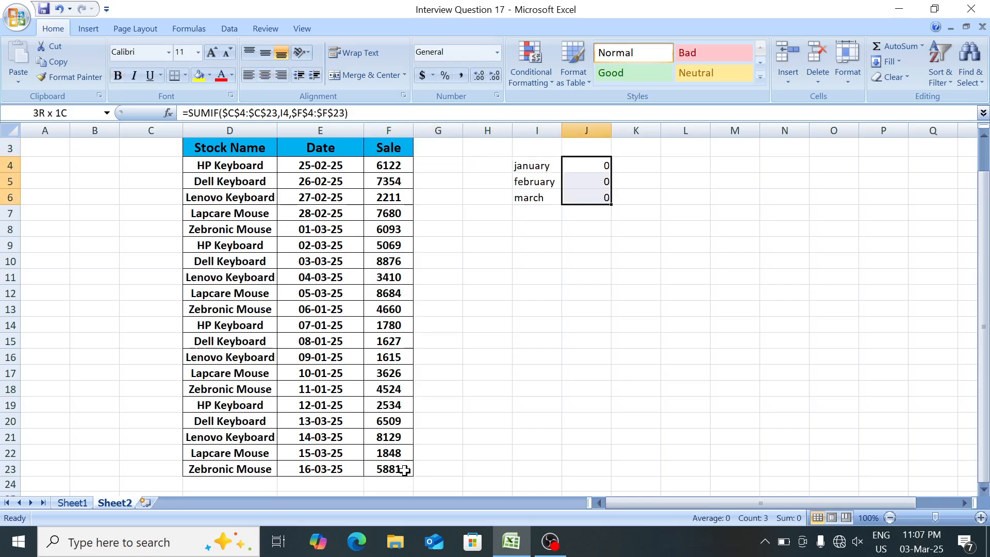
{"action": "key", "text": "Delete"}
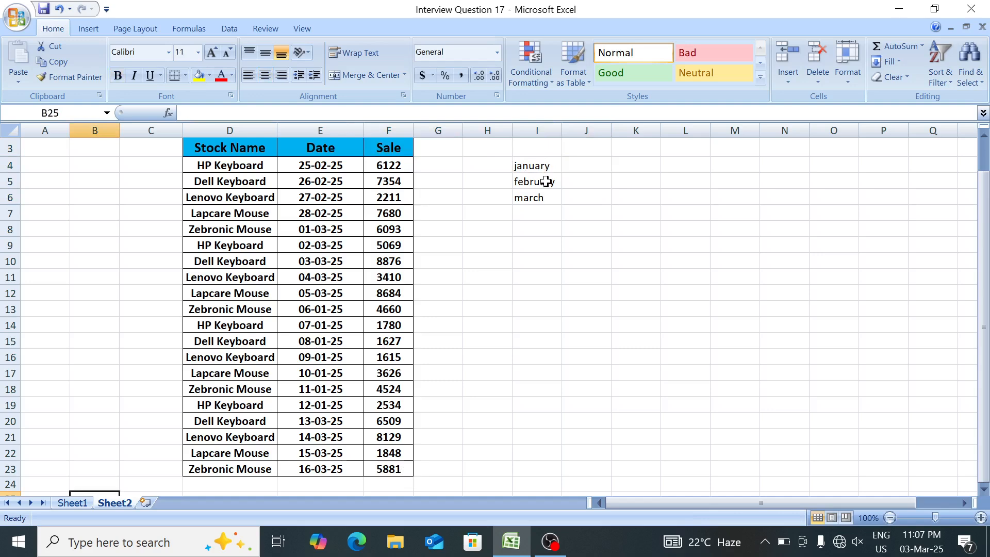
Enter =TEXT(E4,"mmmm") in C4 to extract the month name from the first date.
{"action": "left_click", "coordinate": [608, 164]}
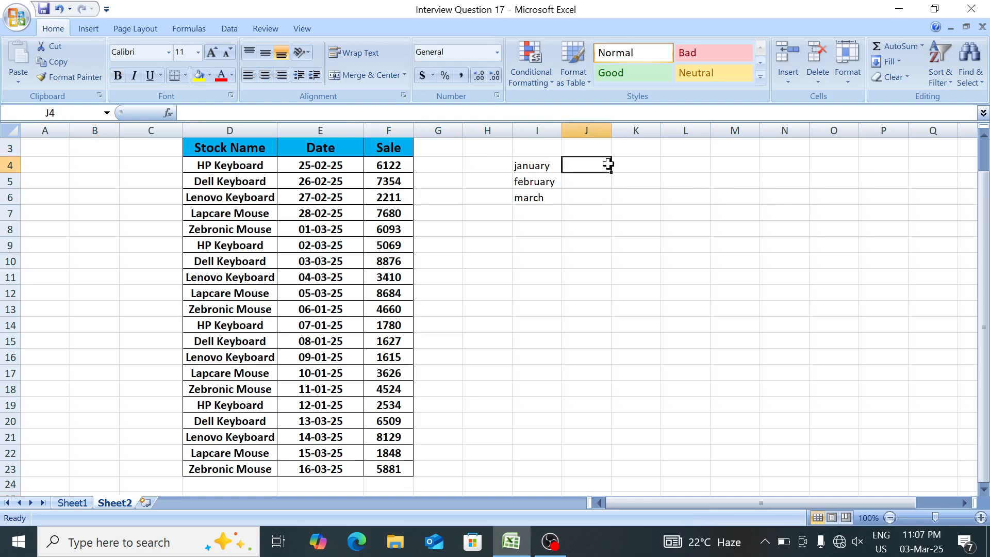
{"action": "left_click", "coordinate": [147, 171]}
{"action": "type", "text": "="}
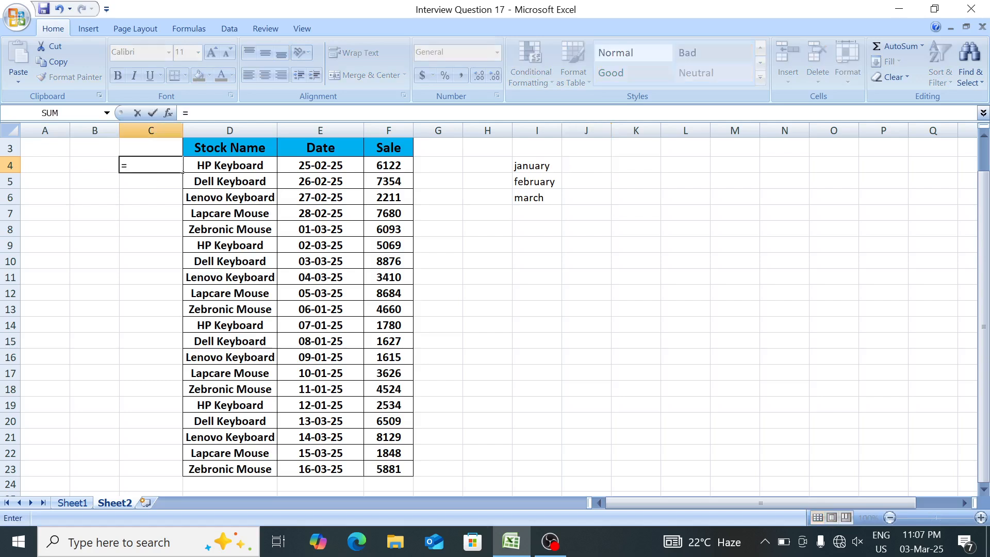
{"action": "type", "text": "tex"}
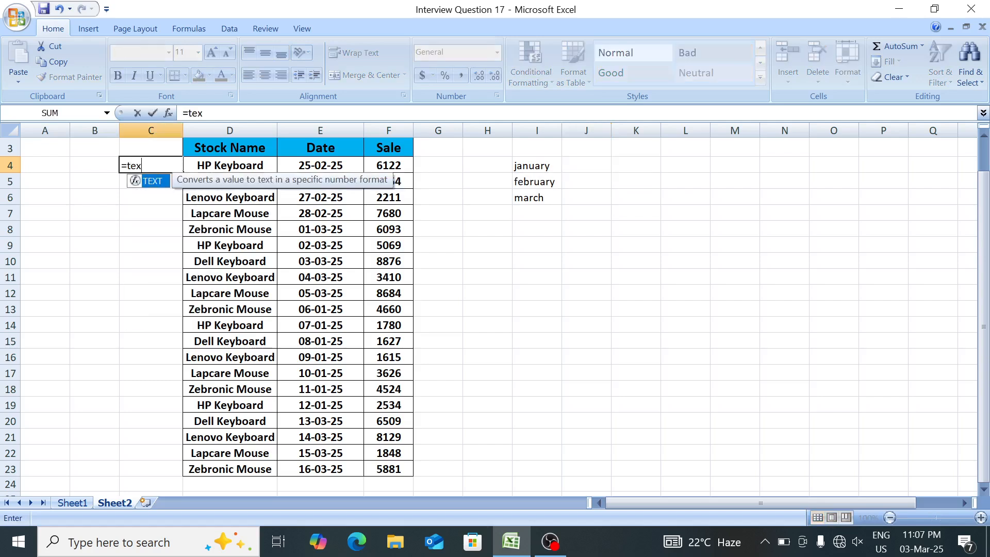
{"action": "key", "text": "Tab"}
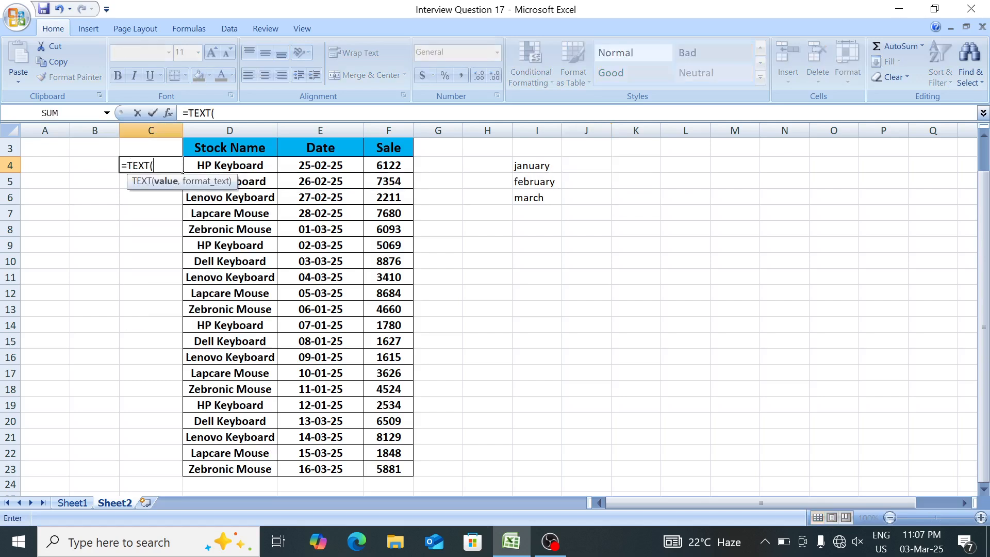
{"action": "left_click", "coordinate": [300, 165]}
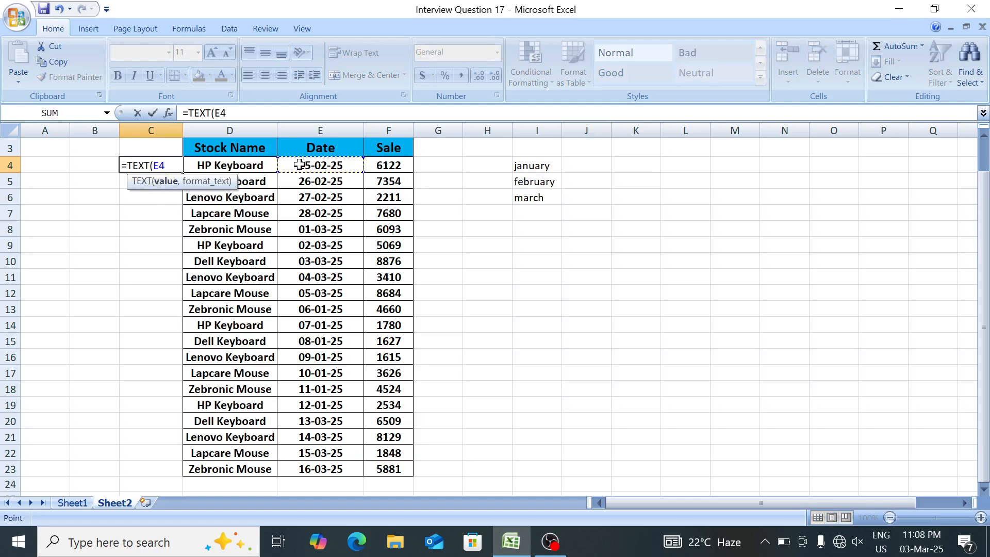
{"action": "type", "text": ",\""}
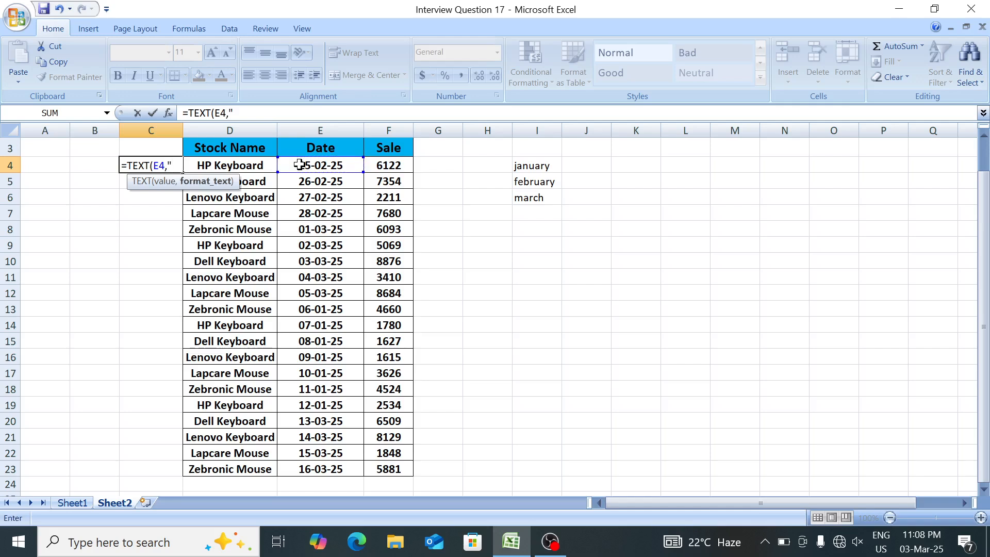
{"action": "type", "text": "mmmm"}
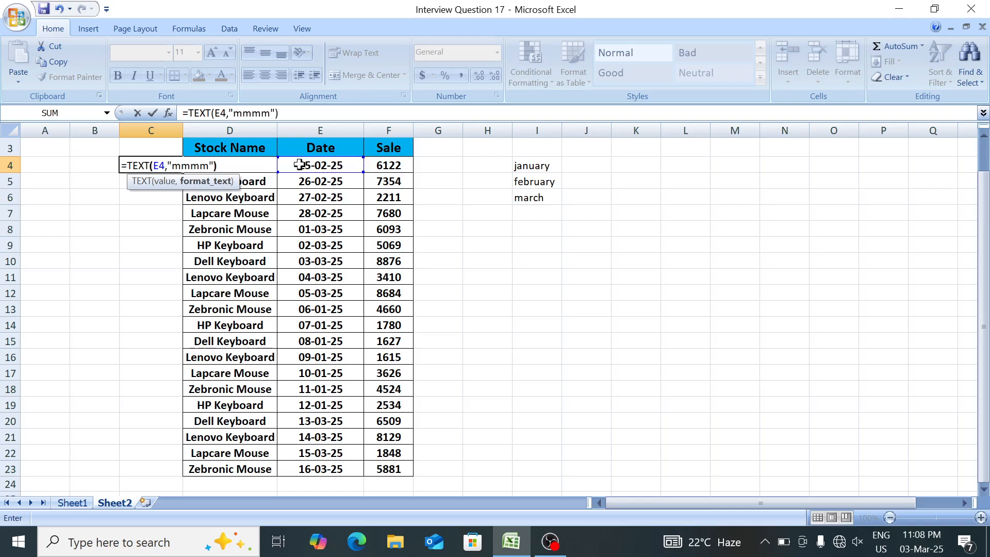
{"action": "type", "text": "\")"}
{"action": "key", "text": "Return"}
{"action": "key", "text": "Up"}
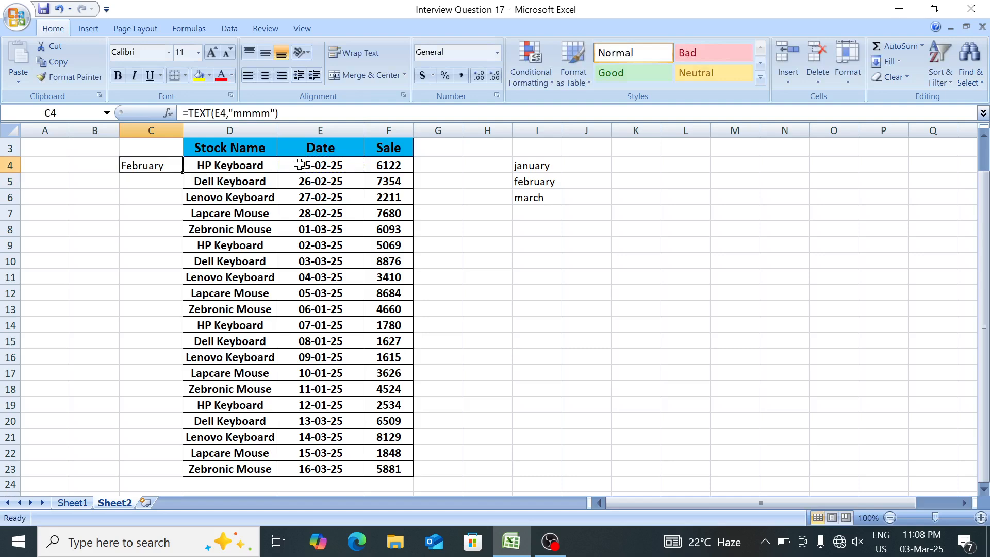
Extend C4's formula to =TEXT(E4,"mmmm")=$I$4 so it tests the month against january.
{"action": "key", "text": "F2"}
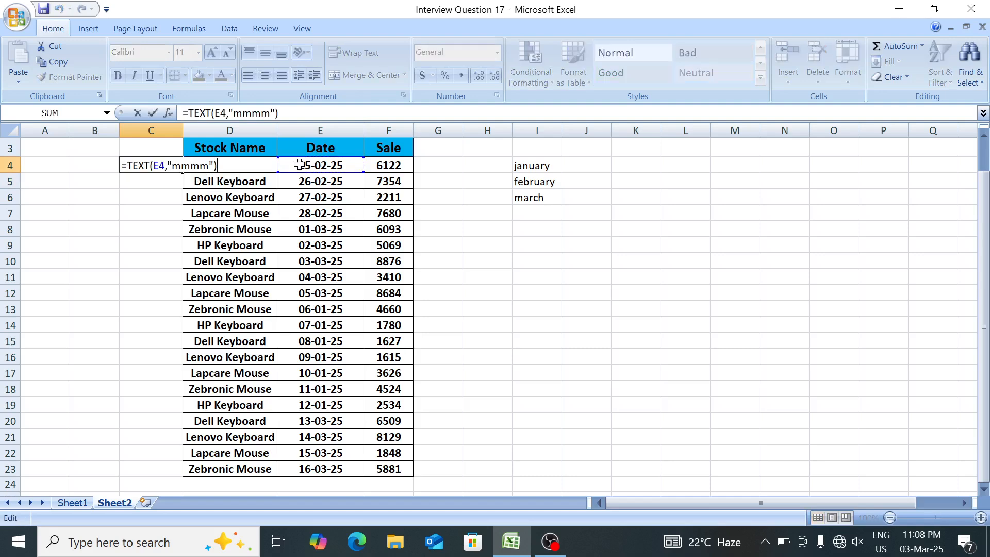
{"action": "type", "text": "="}
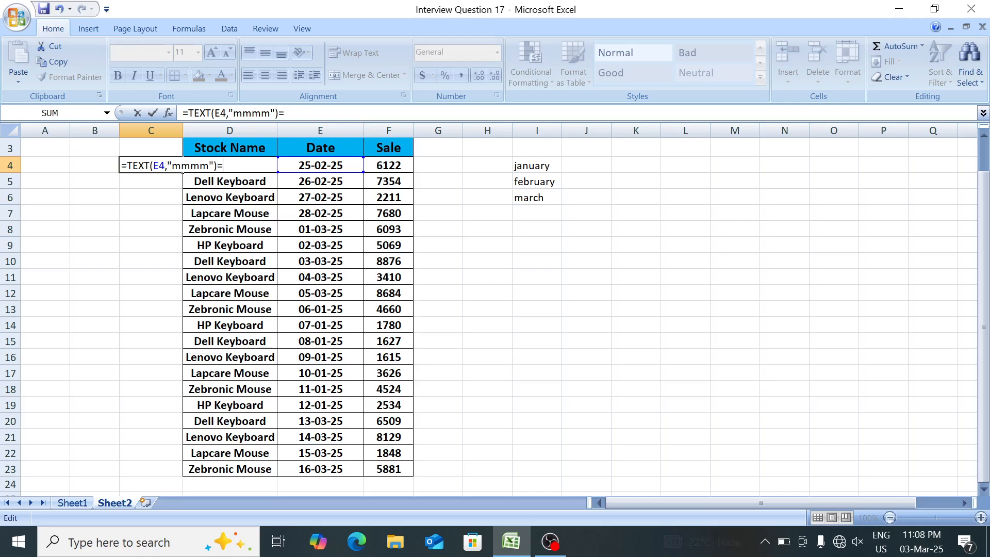
{"action": "left_click", "coordinate": [533, 165]}
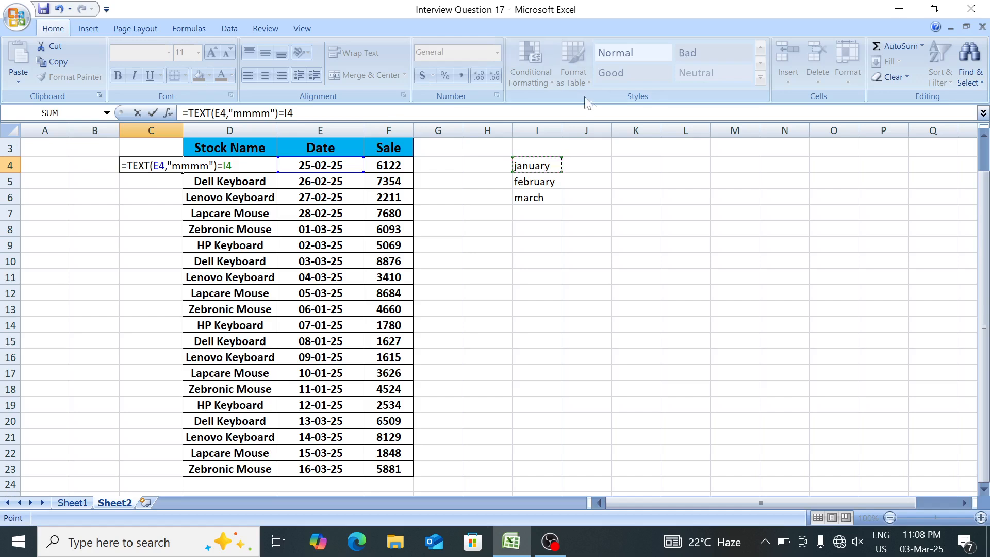
{"action": "key", "text": "F4"}
{"action": "key", "text": "Return"}
Fill the month comparison formula from C4 down to C23.
{"action": "key", "text": "Up"}
{"action": "key", "text": "shift+Down"}
{"action": "key", "text": "shift+Down"}
{"action": "key", "text": "shift+Down"}
{"action": "key", "text": "shift+Down"}
{"action": "key", "text": "shift+Down"}
{"action": "key", "text": "shift+Down"}
{"action": "key", "text": "shift+Down"}
{"action": "key", "text": "shift+Down"}
{"action": "key", "text": "shift+Down"}
{"action": "key", "text": "shift+Down"}
{"action": "key", "text": "shift+Down"}
{"action": "key", "text": "shift+Down"}
{"action": "key", "text": "shift+Down"}
{"action": "key", "text": "shift+Down"}
{"action": "key", "text": "shift+Down"}
{"action": "key", "text": "shift+Down"}
{"action": "key", "text": "shift+Down"}
{"action": "key", "text": "shift+Down"}
{"action": "key", "text": "shift+Down"}
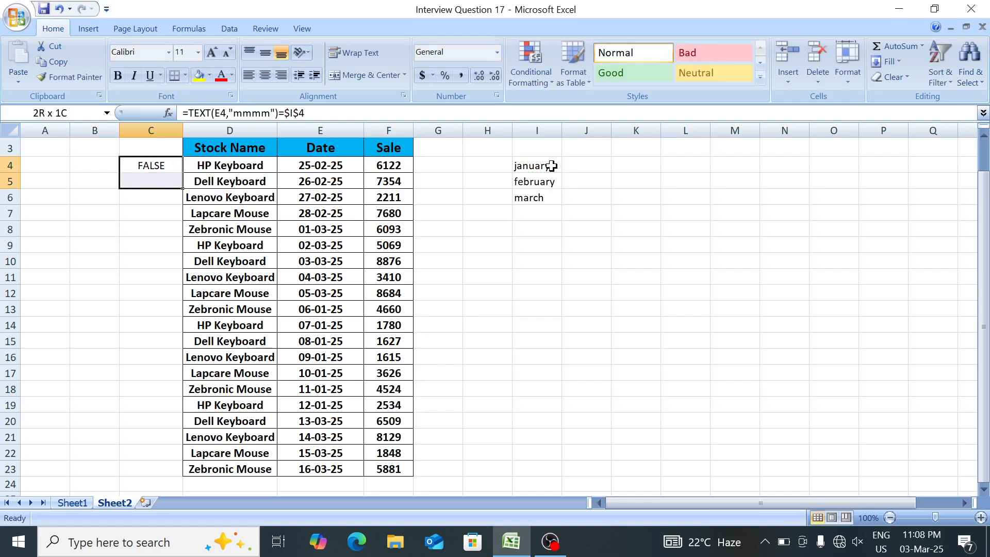
{"action": "key", "text": "ctrl+d"}
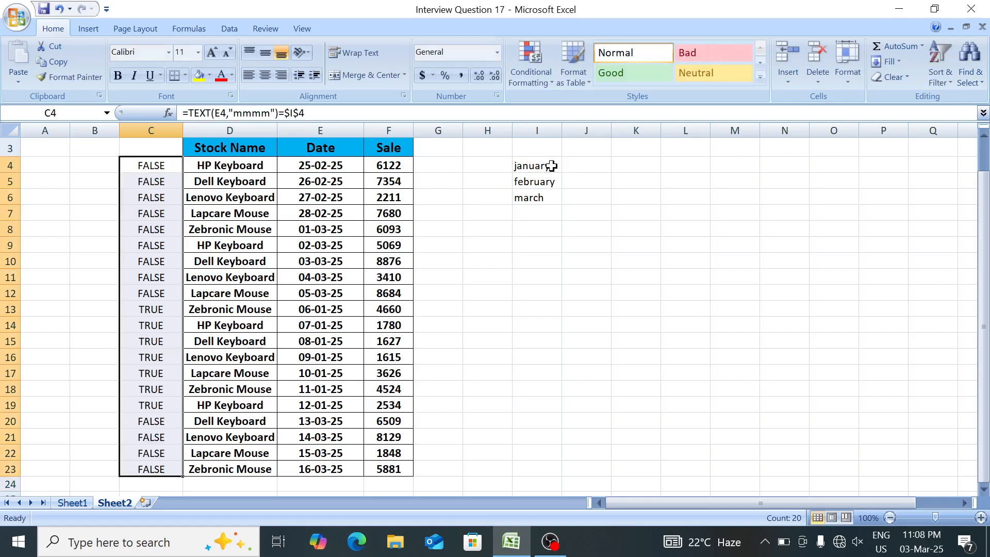
Examine the comparison results in column C against the table rows, starting with the first January row at row 13.
{"action": "key", "text": "Down"}
{"action": "key", "text": "Down"}
{"action": "key", "text": "Down"}
{"action": "key", "text": "Down"}
{"action": "key", "text": "Down"}
{"action": "key", "text": "Down"}
{"action": "key", "text": "Down"}
{"action": "key", "text": "Down"}
{"action": "key", "text": "Down"}
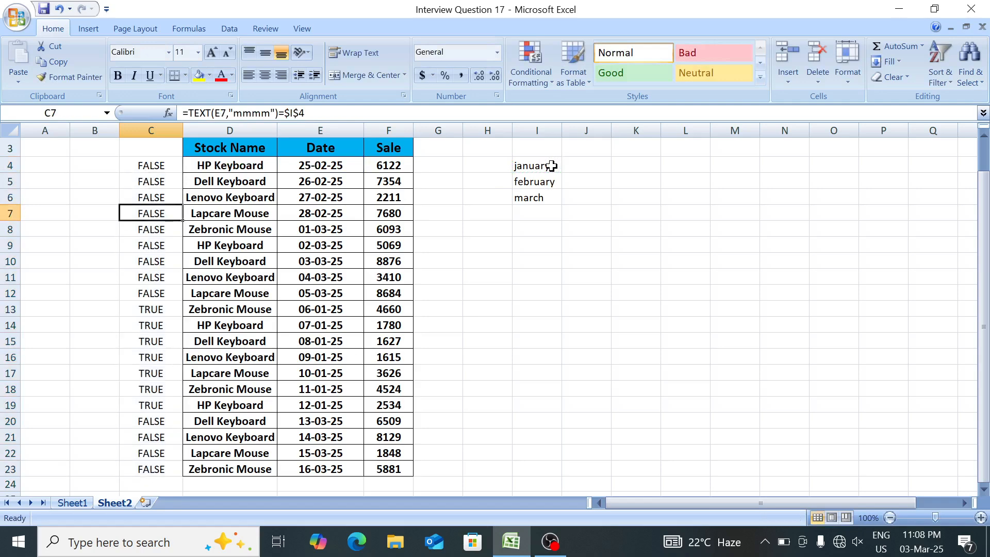
{"action": "key", "text": "shift+Right"}
{"action": "key", "text": "shift+Right"}
{"action": "key", "text": "shift+Right"}
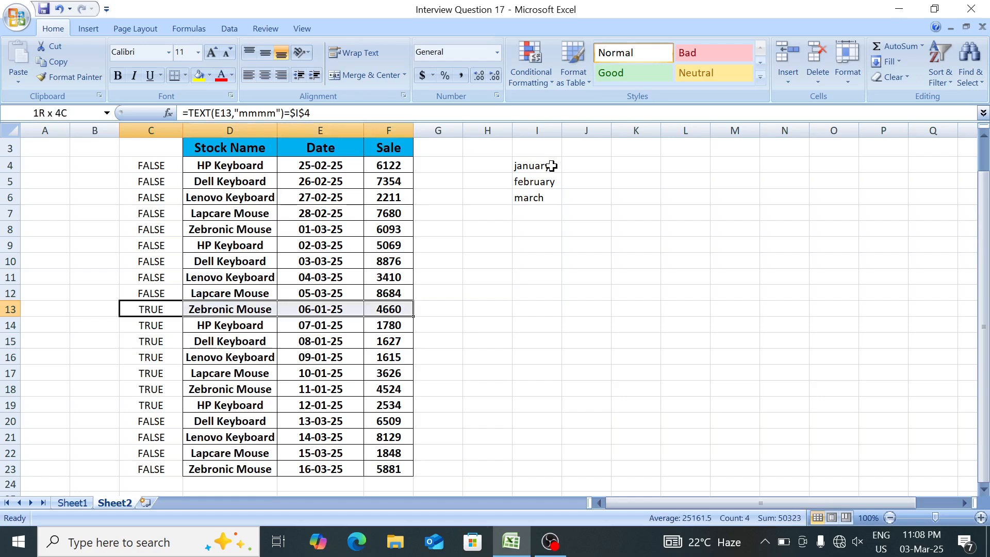
{"action": "key", "text": "shift+Down"}
{"action": "key", "text": "shift+Down"}
{"action": "key", "text": "shift+Down"}
{"action": "key", "text": "shift+Down"}
{"action": "key", "text": "shift+Down"}
{"action": "key", "text": "shift+Down"}
{"action": "key", "text": "Up"}
{"action": "key", "text": "Up"}
{"action": "key", "text": "Up"}
{"action": "key", "text": "Up"}
{"action": "key", "text": "Up"}
{"action": "key", "text": "Up"}
{"action": "key", "text": "Up"}
{"action": "key", "text": "Up"}
{"action": "key", "text": "Up"}
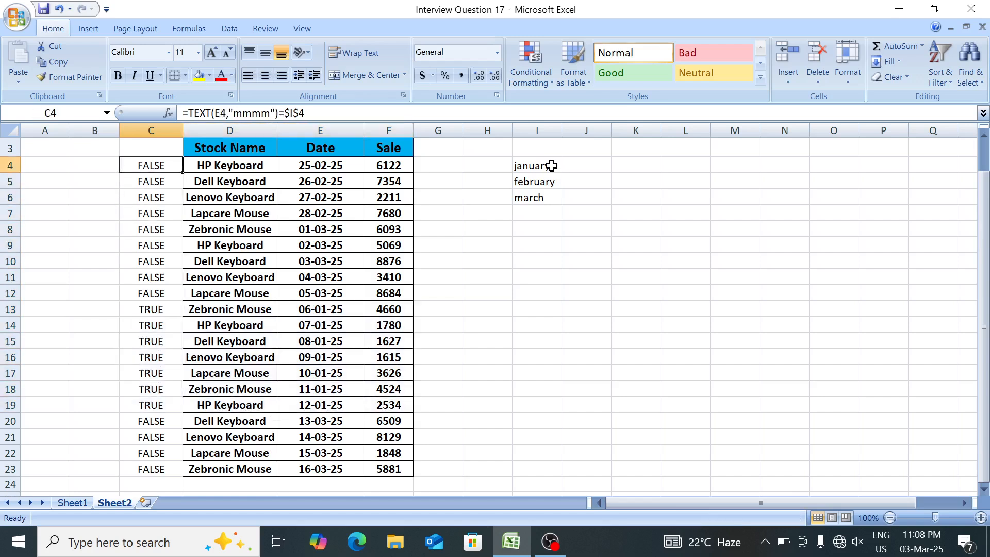
Wrap C4's month comparison in an IF function as its logical test.
{"action": "key", "text": "F2"}
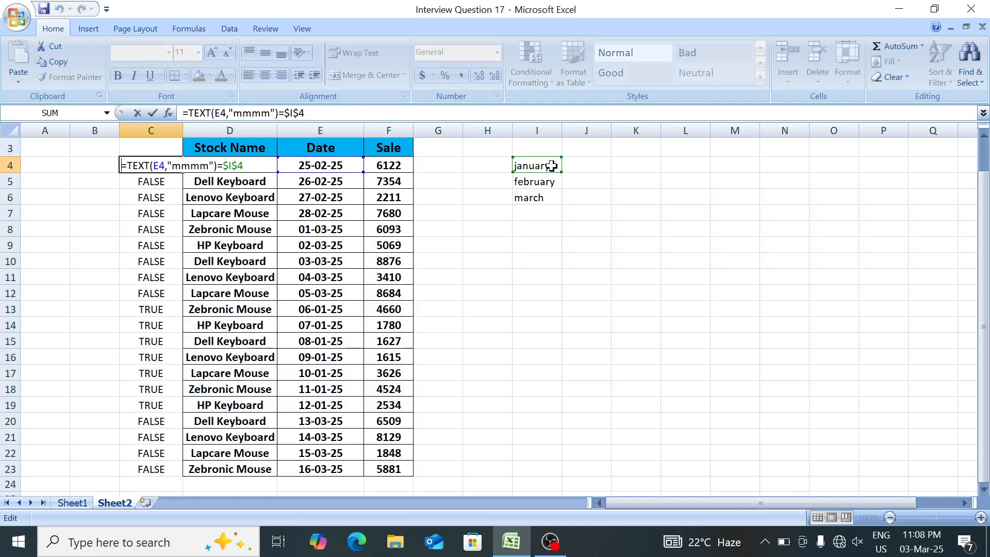
{"action": "key", "text": "Home"}
{"action": "key", "text": "Right"}
{"action": "type", "text": "IF("}
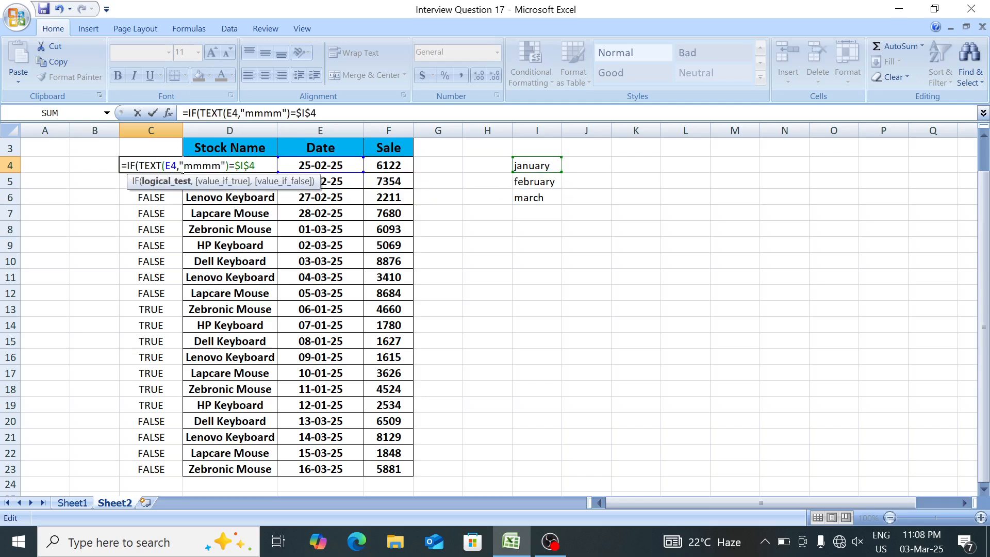
{"action": "left_click_drag", "start_coordinate": [145, 166], "coordinate": [240, 166]}
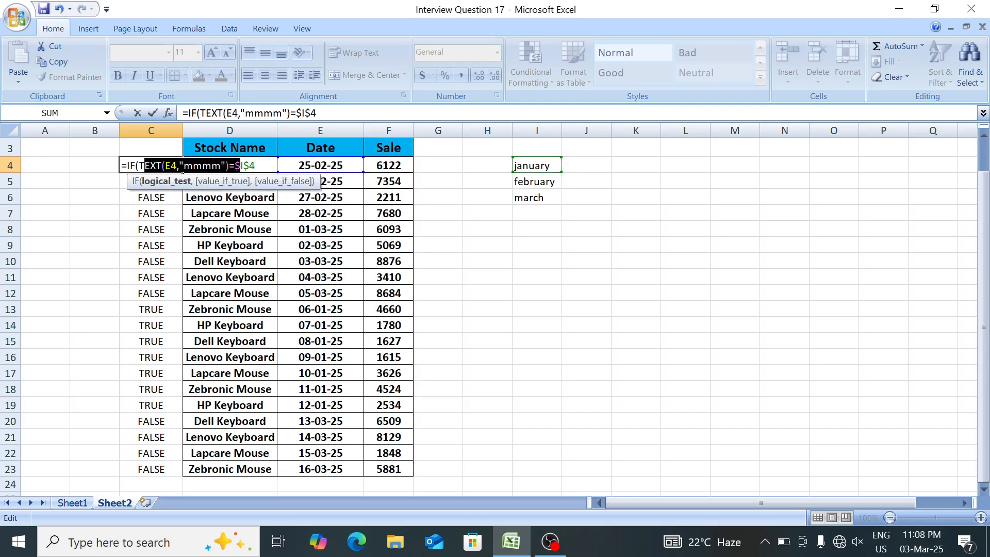
Complete C4's IF with F4 as the true value and "" as the false value, and commit the formula.
{"action": "key", "text": "End"}
{"action": "type", "text": "m"}
{"action": "key", "text": "BackSpace"}
{"action": "type", "text": ","}
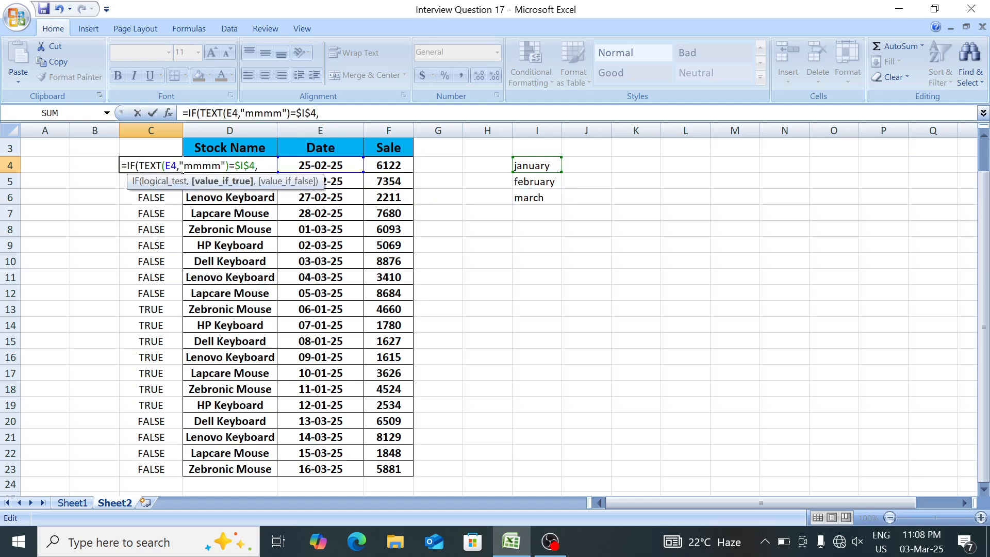
{"action": "left_click", "coordinate": [383, 166]}
{"action": "type", "text": ","}
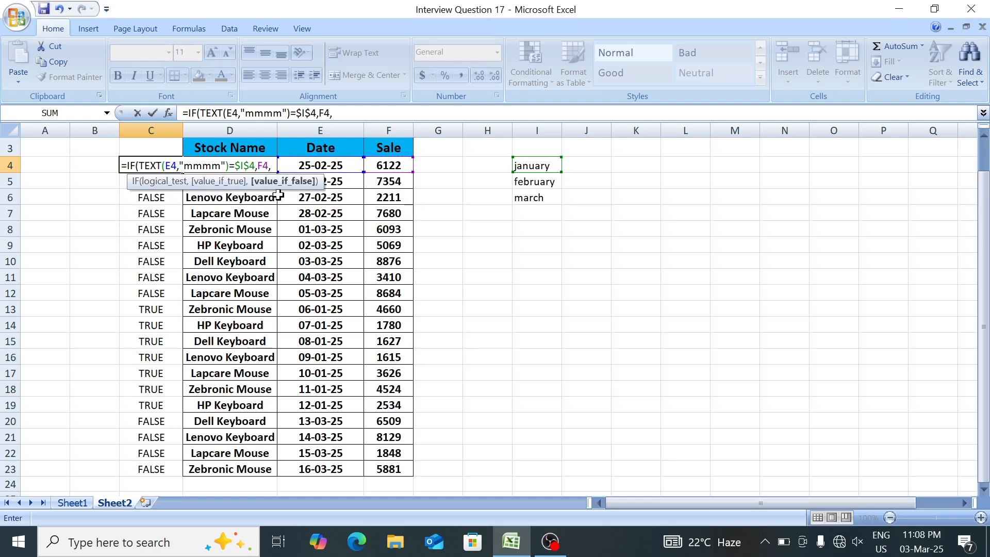
{"action": "type", "text": "\"\")"}
{"action": "key", "text": "Return"}
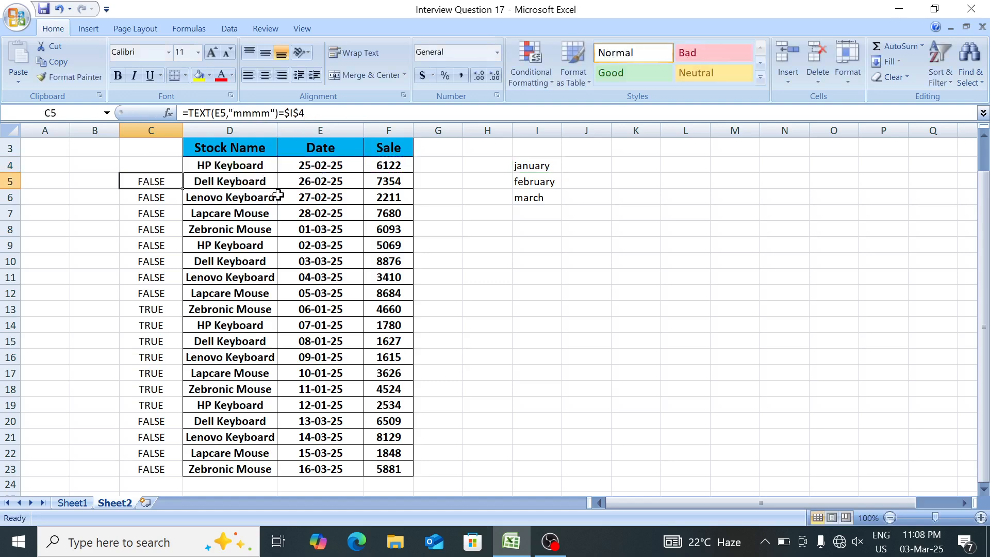
Fill the IF formula from C4 down to C23.
{"action": "key", "text": "Up"}
{"action": "key", "text": "ctrl+shift+Down"}
{"action": "key", "text": "ctrl+d"}
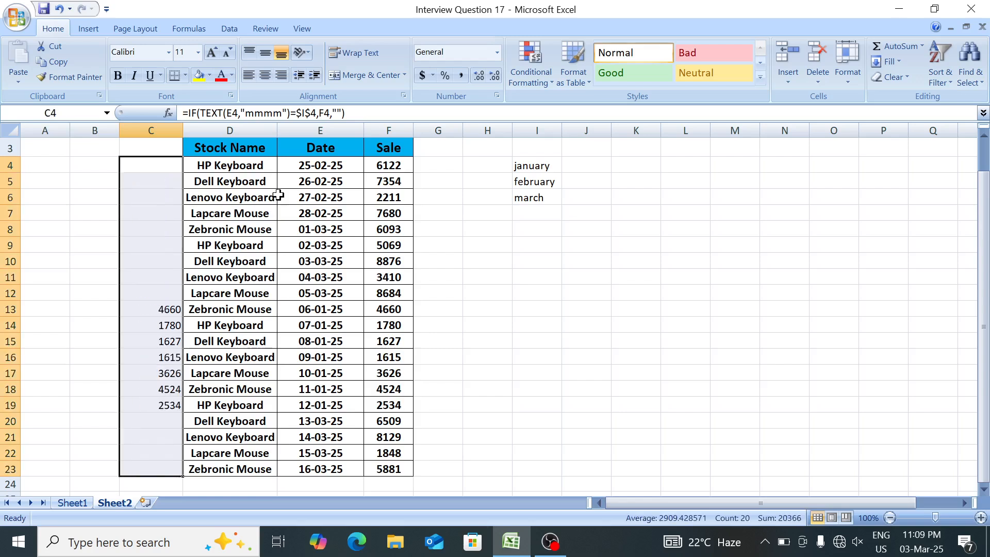
Check which rows of column C return a sale amount and which stay blank.
{"action": "key", "text": "Down"}
{"action": "key", "text": "Down"}
{"action": "key", "text": "Down"}
{"action": "key", "text": "Down"}
{"action": "key", "text": "Down"}
{"action": "key", "text": "Down"}
{"action": "key", "text": "Down"}
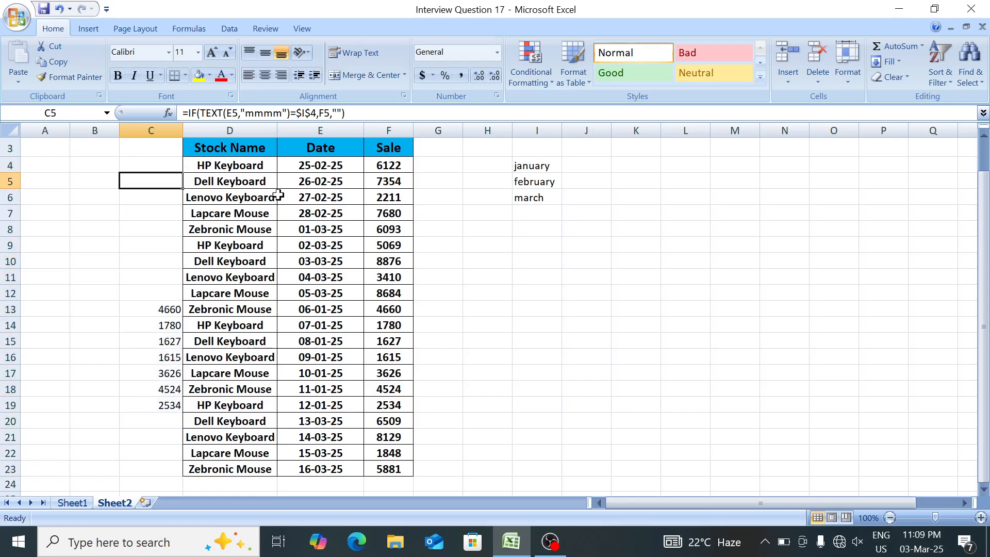
{"action": "key", "text": "Down"}
{"action": "key", "text": "Down"}
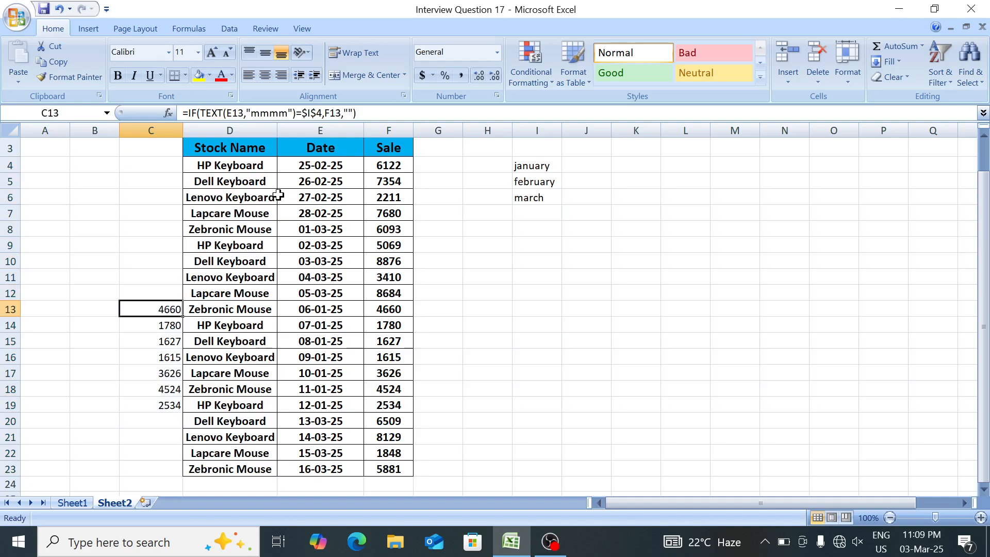
{"action": "key", "text": "Down"}
{"action": "key", "text": "Up"}
{"action": "key", "text": "Up"}
{"action": "key", "text": "Up"}
{"action": "key", "text": "Up"}
{"action": "key", "text": "Up"}
{"action": "key", "text": "Up"}
{"action": "key", "text": "Up"}
{"action": "key", "text": "Up"}
{"action": "key", "text": "Up"}
{"action": "key", "text": "Up"}
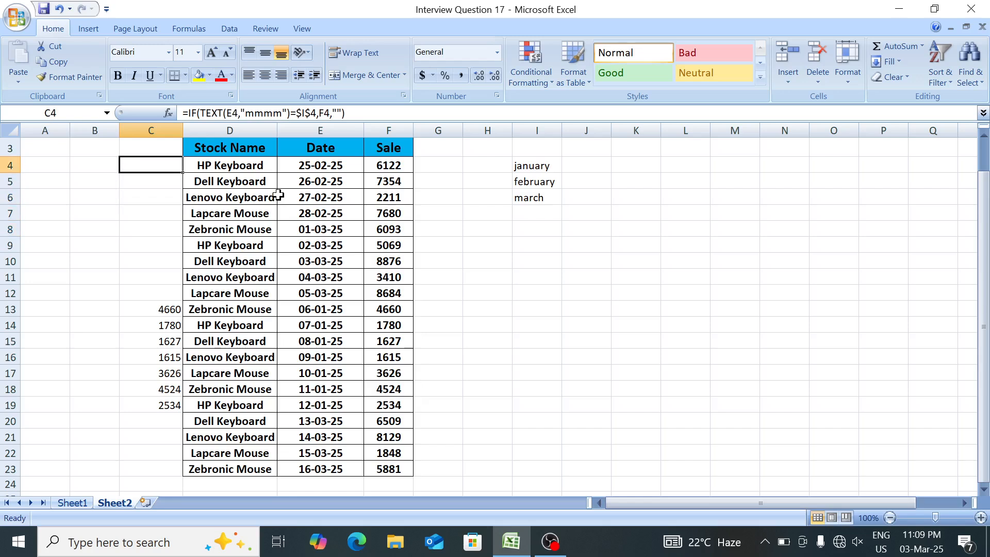
Start a formula in J4 with TEXT converting the dates E4:E23 to month names using the "mmmm" format.
{"action": "key", "text": "Right"}
{"action": "key", "text": "Right"}
{"action": "key", "text": "Right"}
{"action": "key", "text": "Right"}
{"action": "key", "text": "Right"}
{"action": "key", "text": "Right"}
{"action": "key", "text": "Right"}
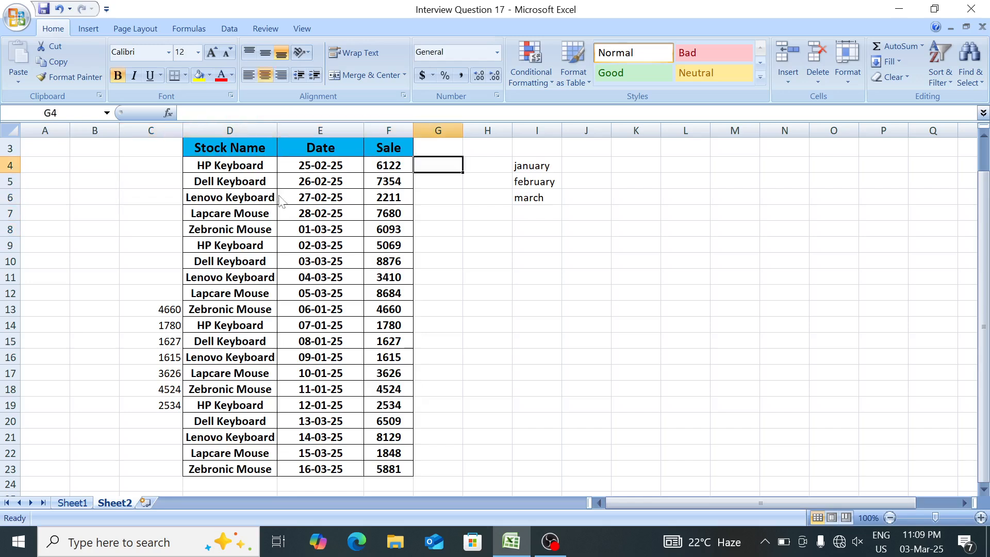
{"action": "type", "text": "=sum"}
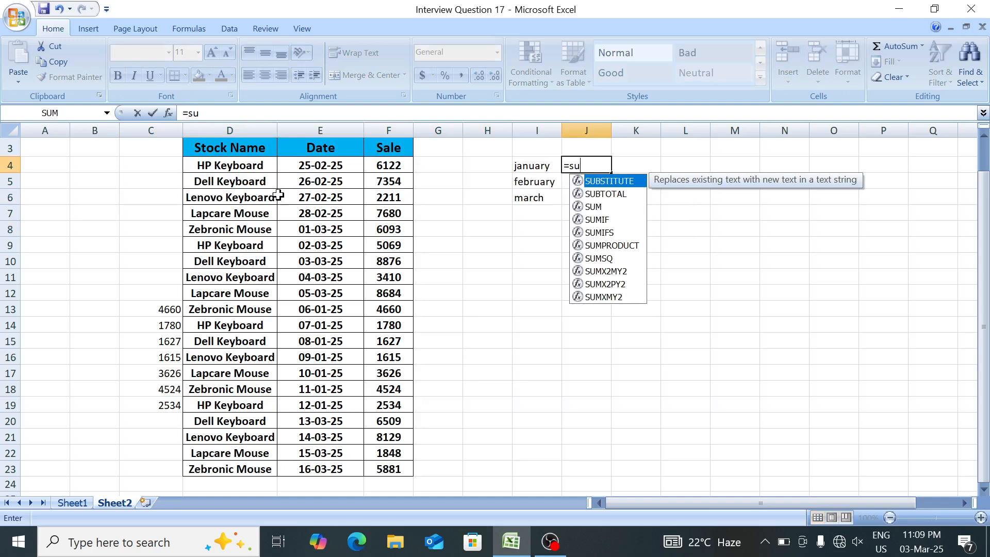
{"action": "key", "text": "BackSpace"}
{"action": "key", "text": "BackSpace"}
{"action": "key", "text": "BackSpace"}
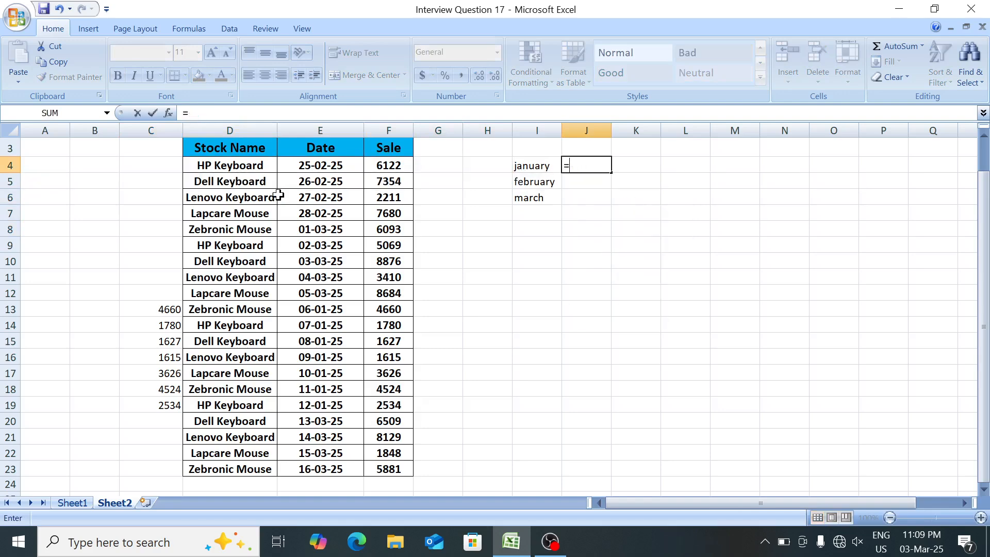
{"action": "type", "text": "tex"}
{"action": "key", "text": "Tab"}
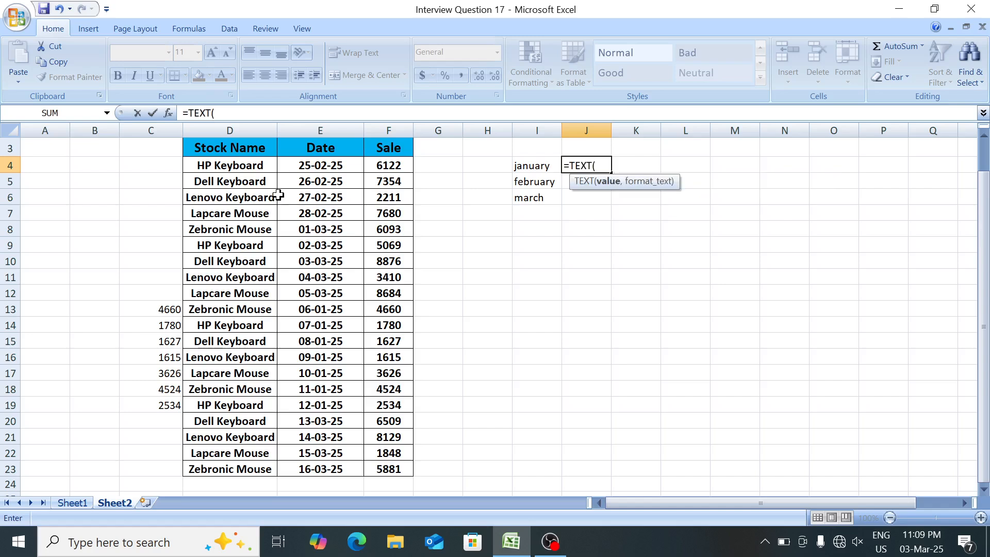
{"action": "left_click", "coordinate": [320, 166]}
{"action": "key", "text": "ctrl+shift+Down"}
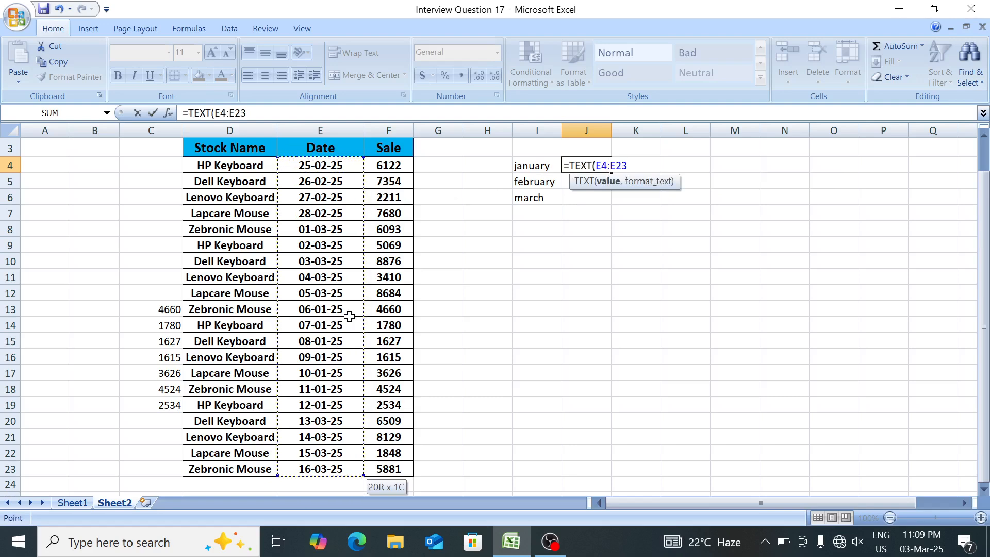
{"action": "type", "text": ","}
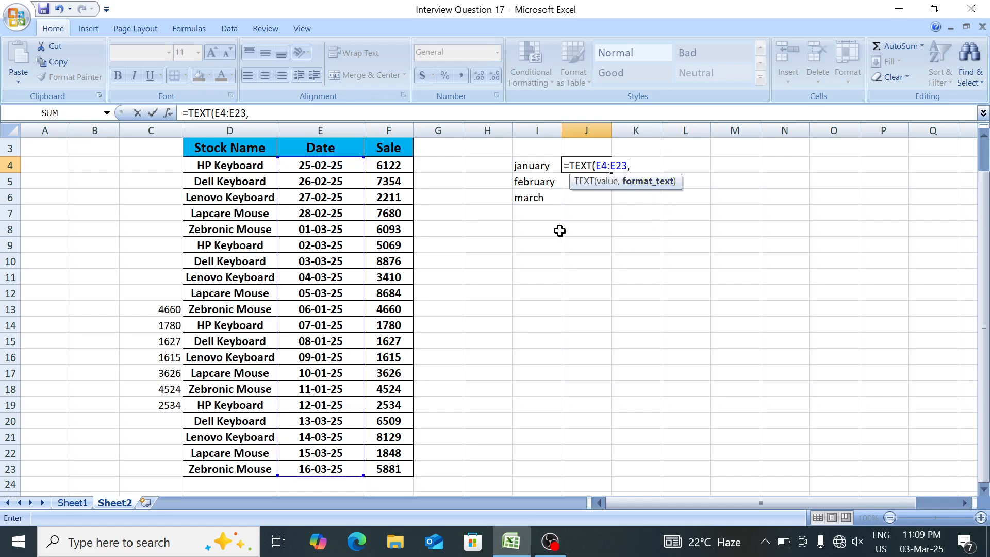
{"action": "type", "text": "\"mmmm\")"}
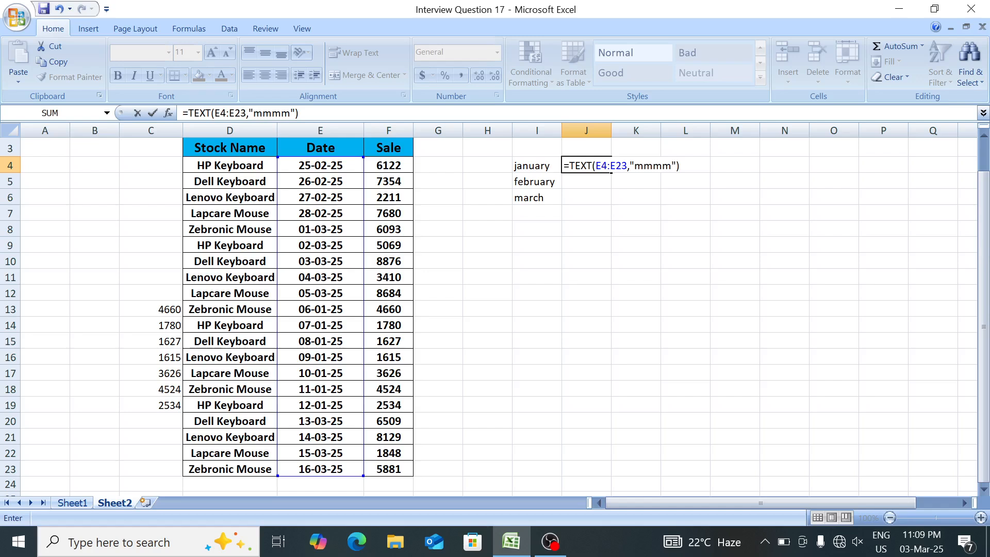
{"action": "type", "text": "="}
Compare J4's TEXT expression with the month in I4 and make its date range absolute as $E$4:$E$23.
{"action": "left_click", "coordinate": [539, 166]}
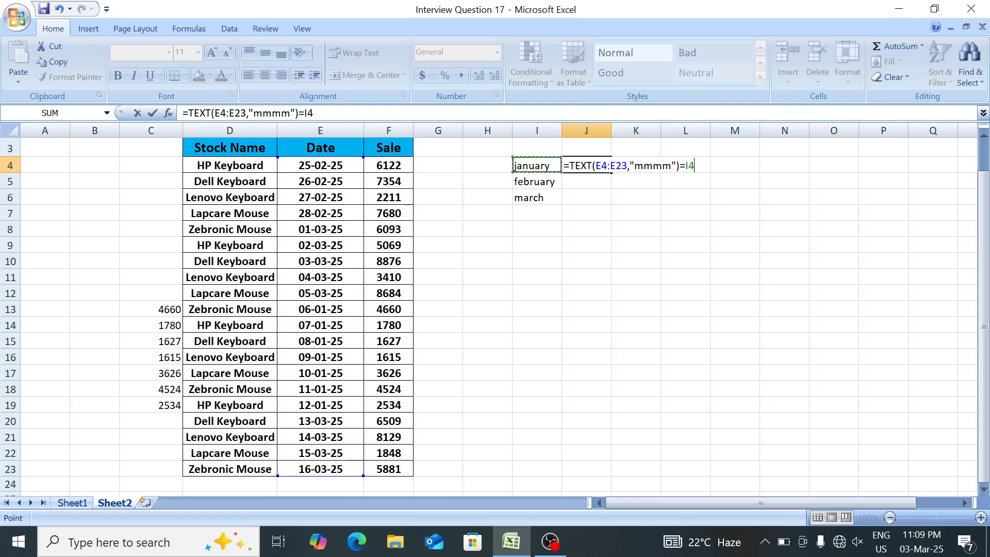
{"action": "left_click_drag", "start_coordinate": [596, 165], "coordinate": [627, 165]}
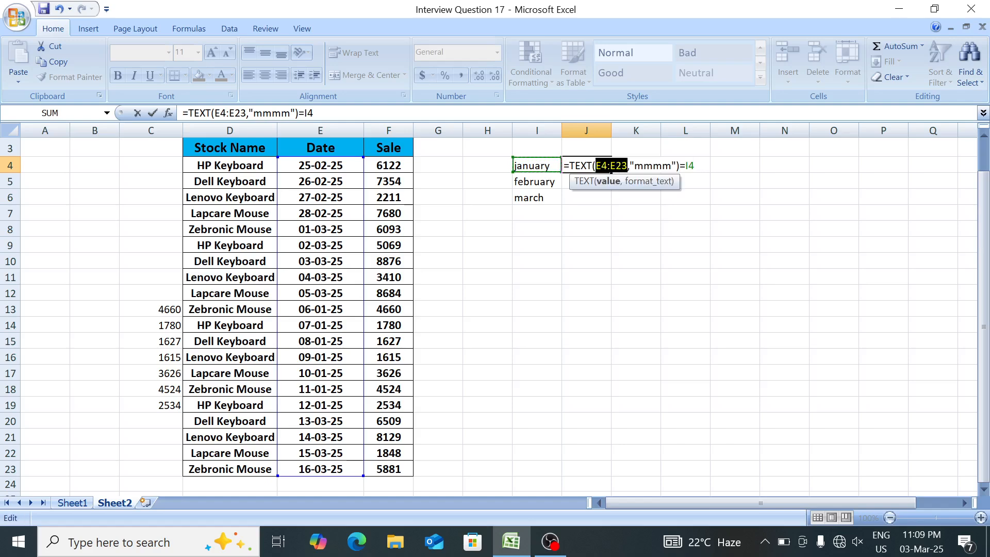
{"action": "key", "text": "F4"}
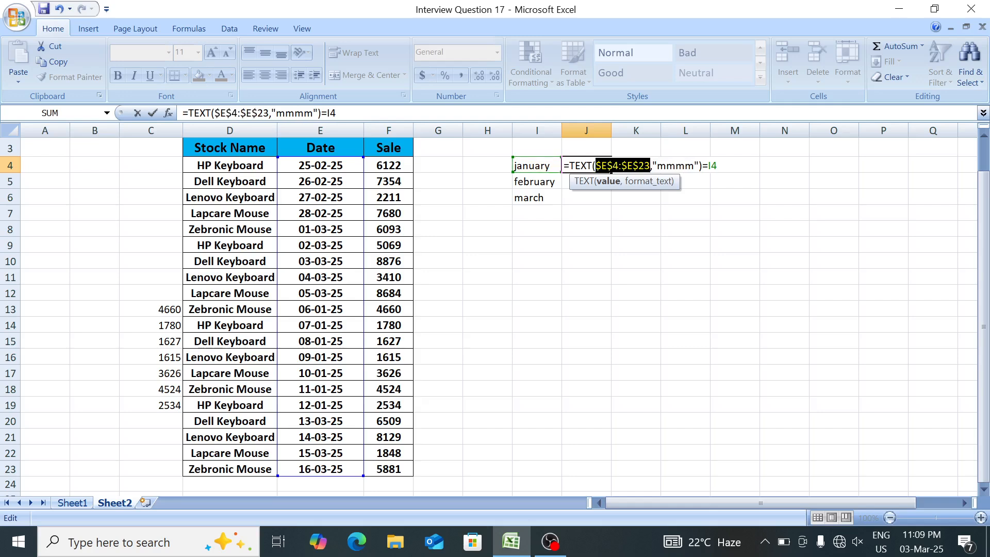
Evaluate J4's month comparison in place to inspect the array it returns, and restore the formula.
{"action": "left_click_drag", "start_coordinate": [717, 166], "coordinate": [555, 167]}
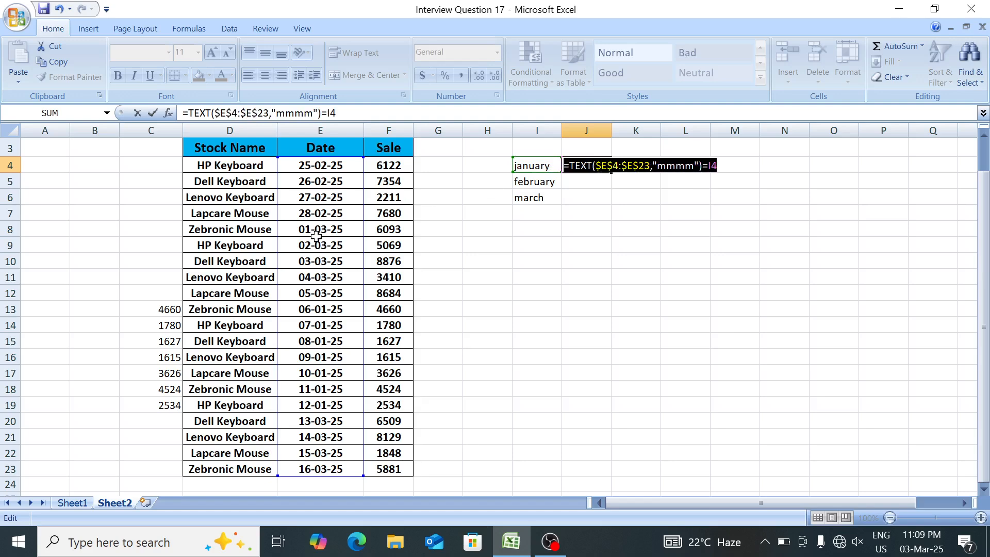
{"action": "key", "text": "F7"}
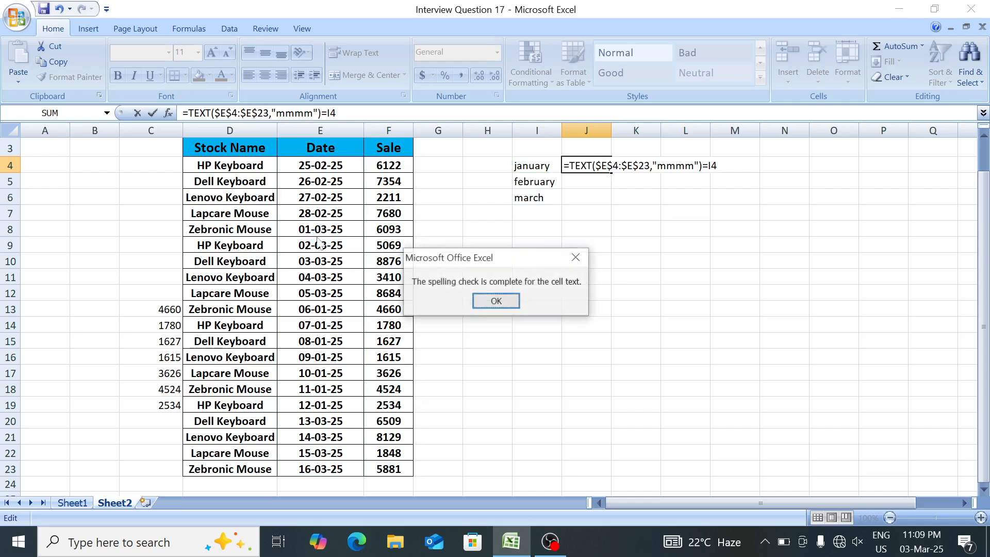
{"action": "key", "text": "Return"}
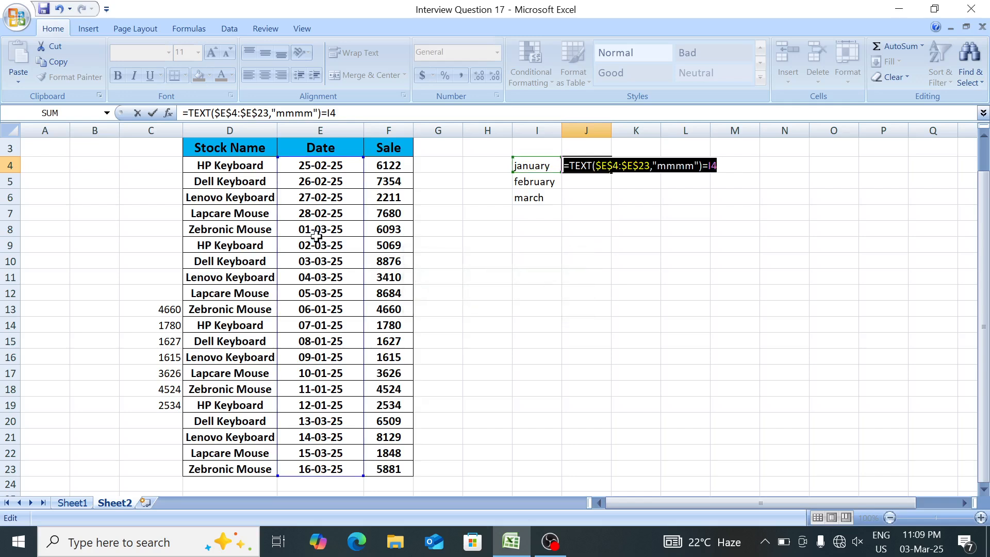
{"action": "key", "text": "Right"}
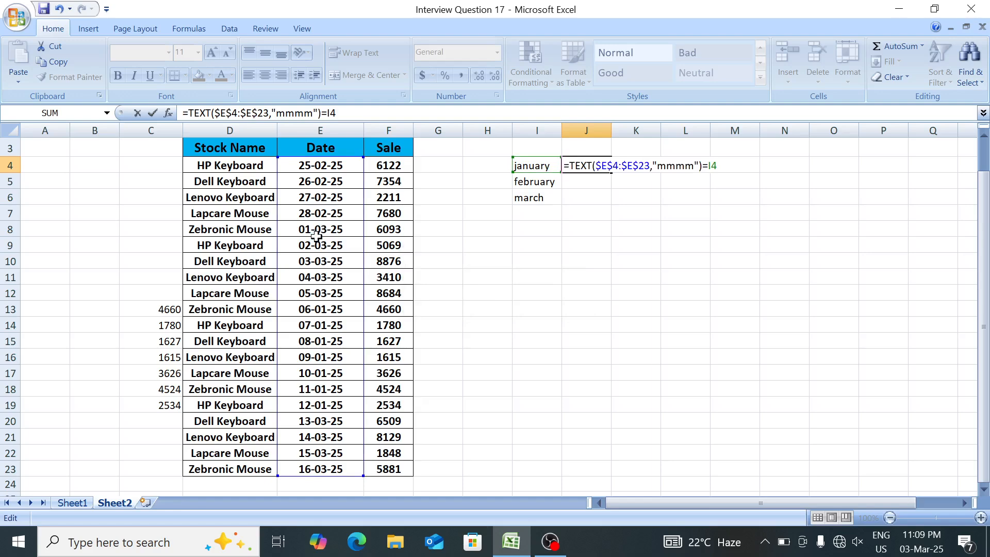
{"action": "key", "text": "ctrl+shift+Right"}
{"action": "key", "text": "ctrl+shift+Right"}
{"action": "key", "text": "ctrl+shift+Right"}
{"action": "key", "text": "ctrl+shift+Right"}
{"action": "key", "text": "ctrl+shift+Right"}
{"action": "key", "text": "ctrl+shift+Right"}
{"action": "key", "text": "ctrl+shift+Right"}
{"action": "key", "text": "ctrl+shift+Right"}
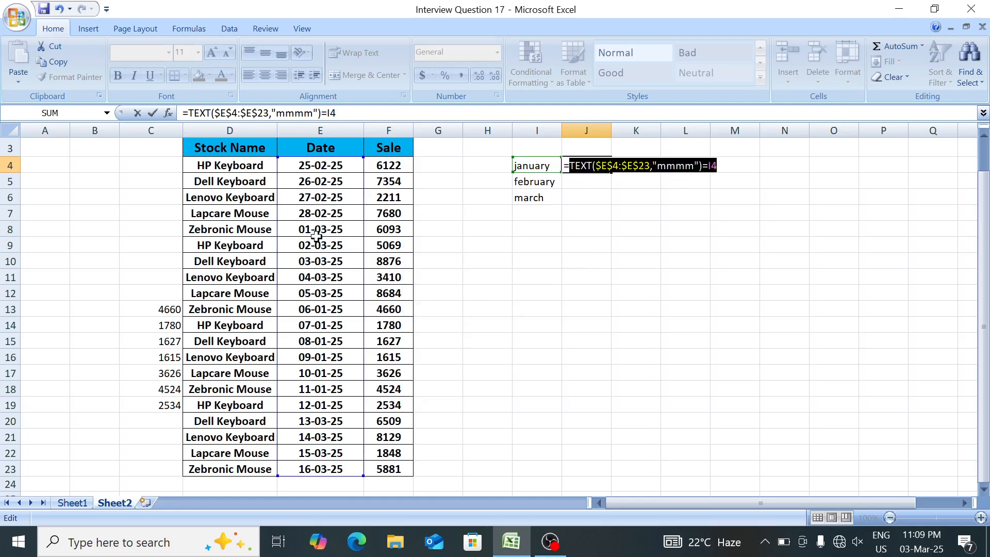
{"action": "key", "text": "F9"}
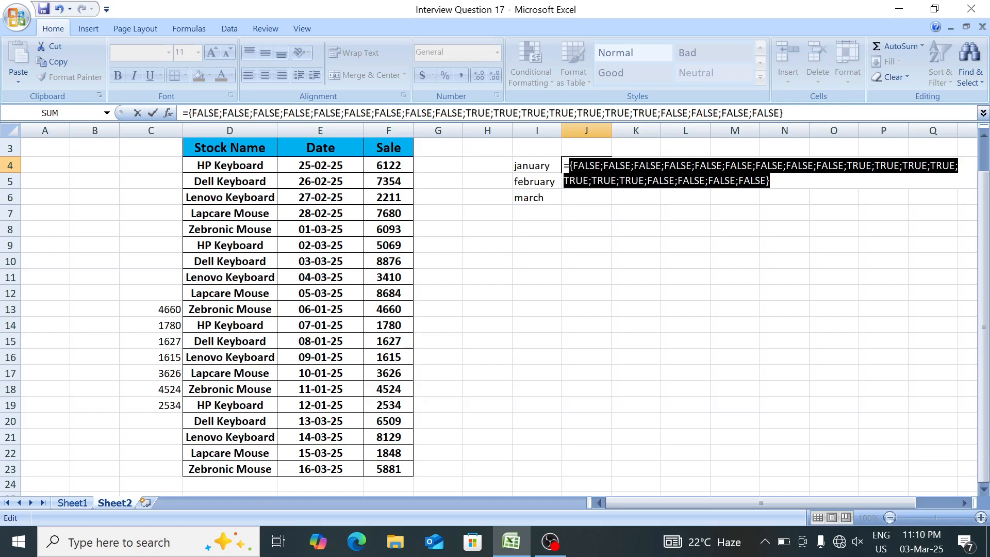
{"action": "key", "text": "ctrl+z"}
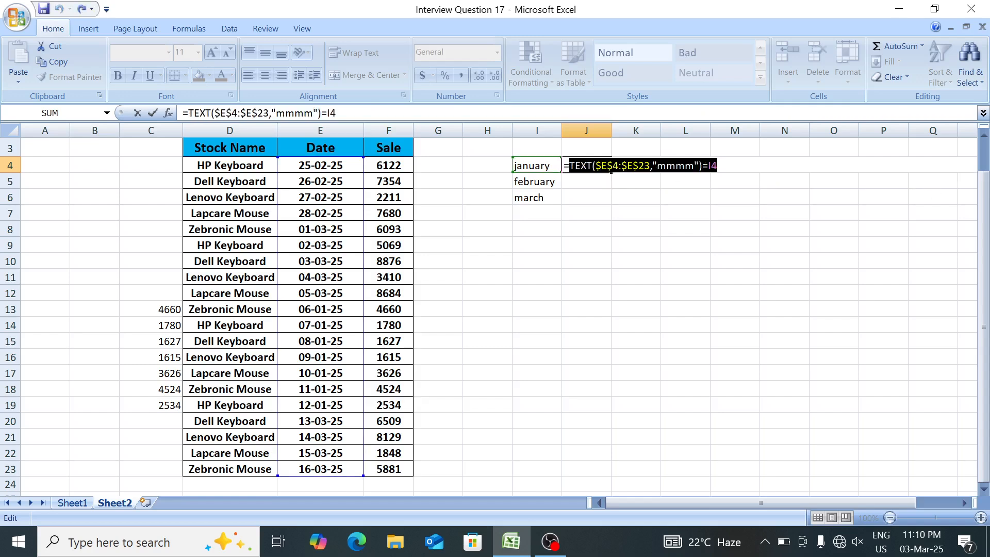
Wrap J4's month comparison in an IF function as its logical test.
{"action": "key", "text": "Left"}
{"action": "type", "text": "if"}
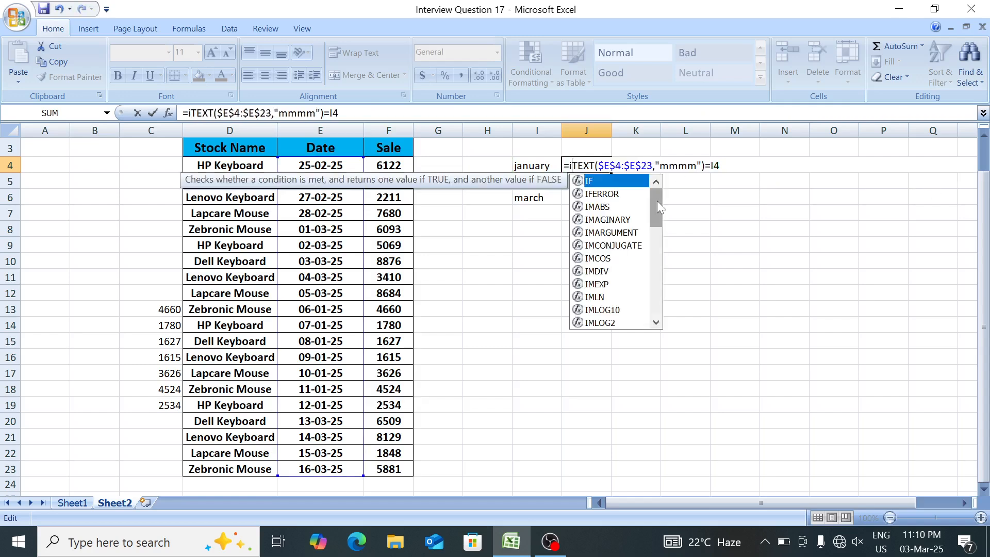
{"action": "key", "text": "Tab"}
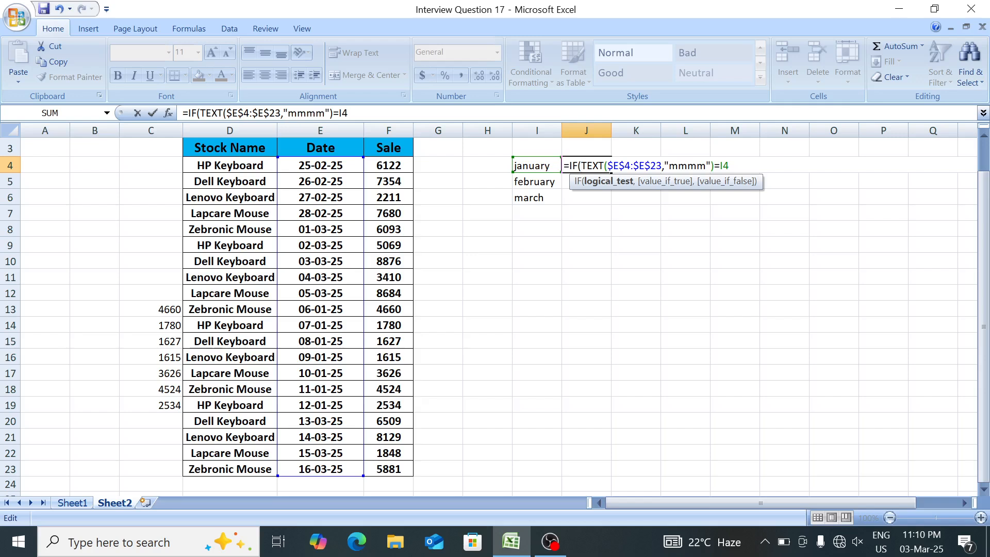
{"action": "key", "text": "shift+Right"}
{"action": "key", "text": "shift+Right"}
{"action": "key", "text": "shift+Right"}
{"action": "key", "text": "shift+Right"}
{"action": "key", "text": "shift+Right"}
{"action": "key", "text": "shift+Right"}
{"action": "key", "text": "shift+Right"}
{"action": "key", "text": "shift+Right"}
{"action": "key", "text": "shift+Right"}
{"action": "key", "text": "shift+Right"}
{"action": "key", "text": "shift+Right"}
{"action": "key", "text": "shift+Right"}
{"action": "key", "text": "shift+Right"}
{"action": "key", "text": "shift+Right"}
{"action": "key", "text": "shift+Right"}
{"action": "key", "text": "shift+Right"}
{"action": "key", "text": "shift+Right"}
{"action": "key", "text": "shift+Right"}
{"action": "key", "text": "shift+Right"}
{"action": "key", "text": "shift+Right"}
{"action": "key", "text": "Right"}
{"action": "type", "text": ","}
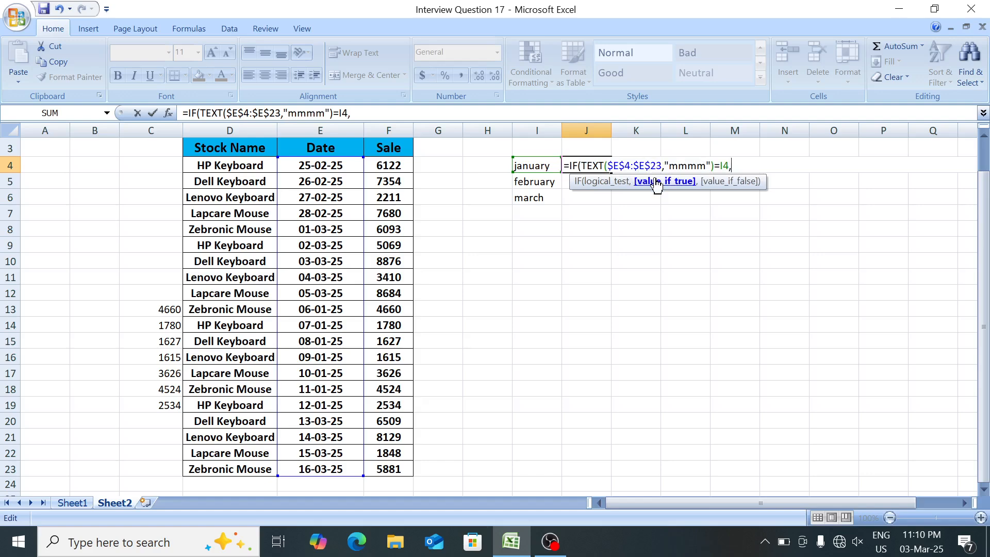
Complete J4's IF with the absolute sales range $F$4:$F$23 as the true value and 0 as the false value.
{"action": "left_click", "coordinate": [392, 165]}
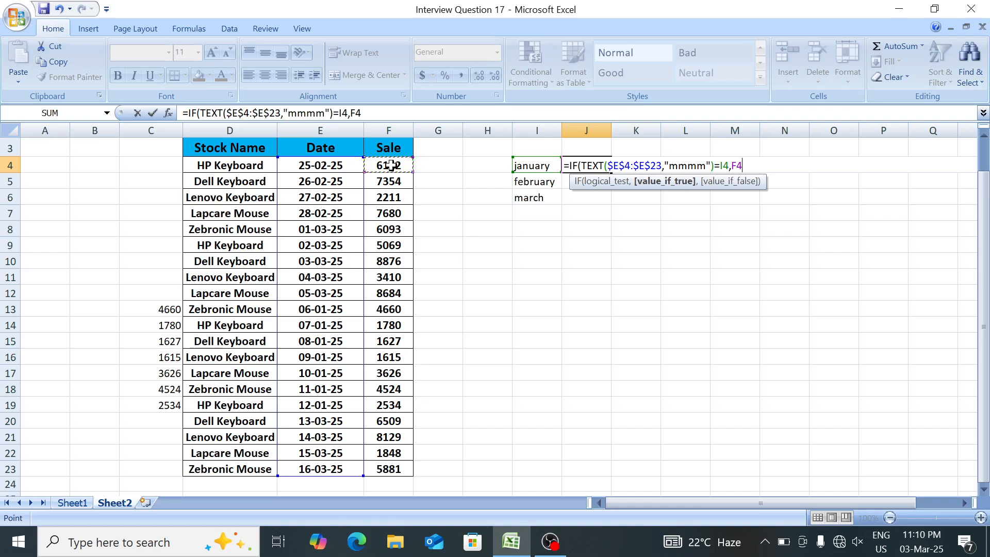
{"action": "key", "text": "ctrl+shift+Down"}
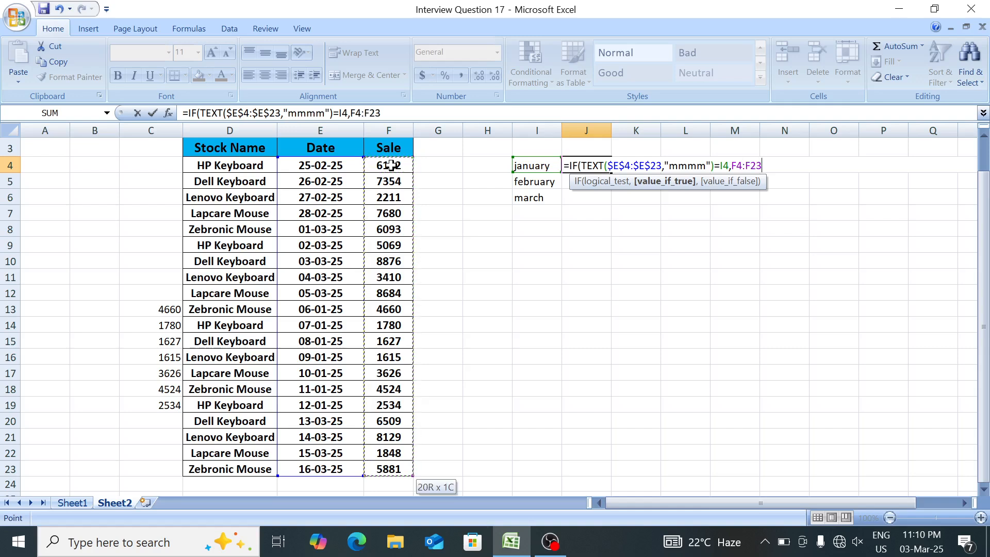
{"action": "key", "text": "F4"}
{"action": "type", "text": ","}
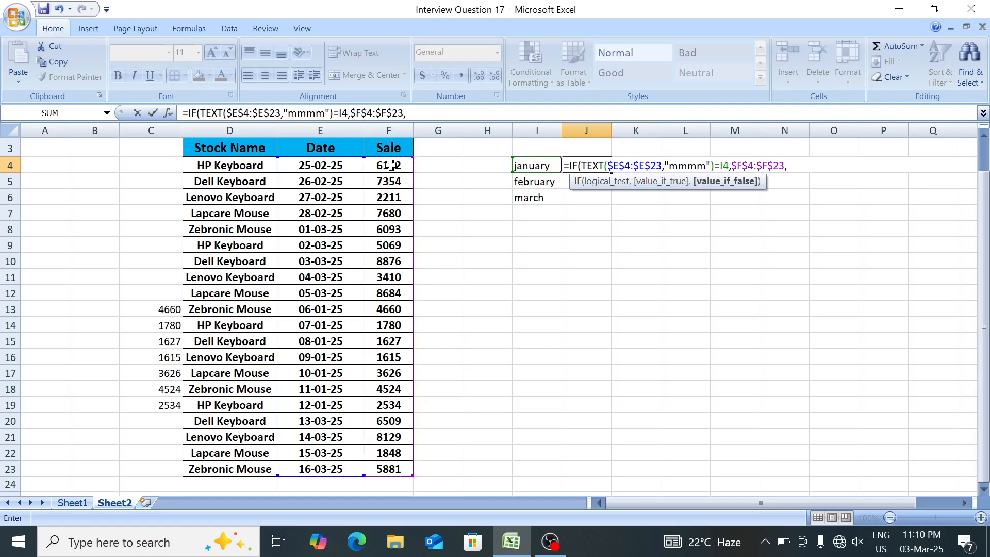
{"action": "type", "text": "0)"}
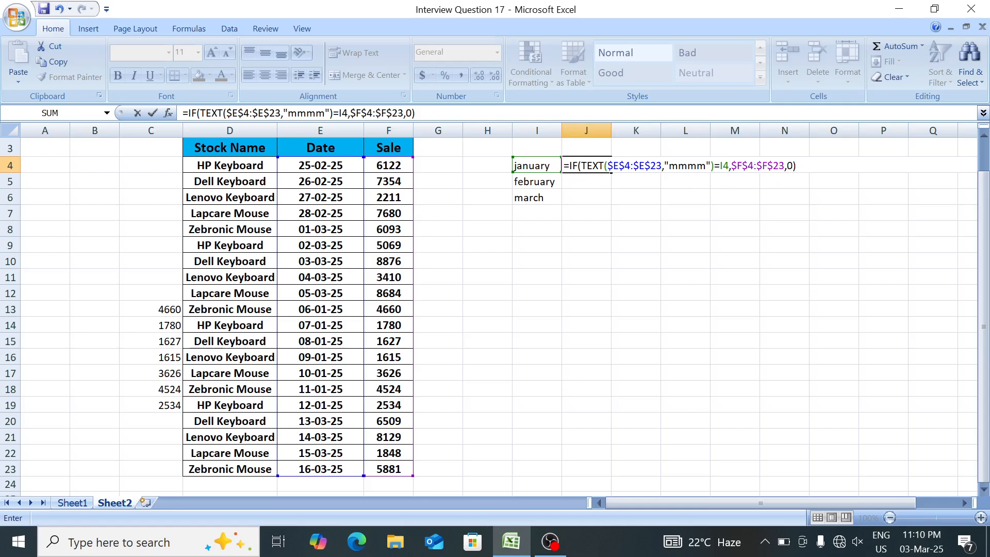
Evaluate J4's whole IF expression in place to inspect the sales array, and restore the formula.
{"action": "left_click_drag", "start_coordinate": [797, 165], "coordinate": [551, 162]}
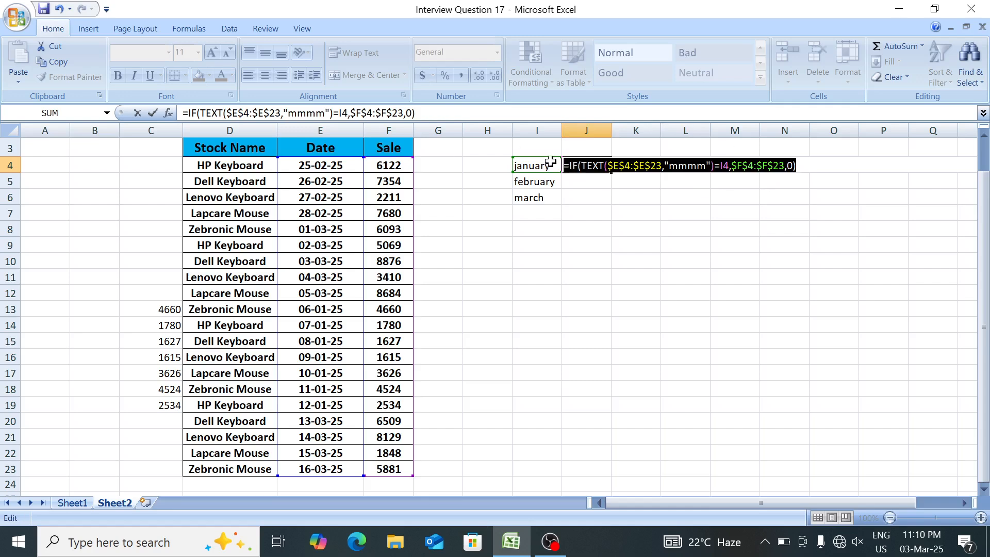
{"action": "key", "text": "F9"}
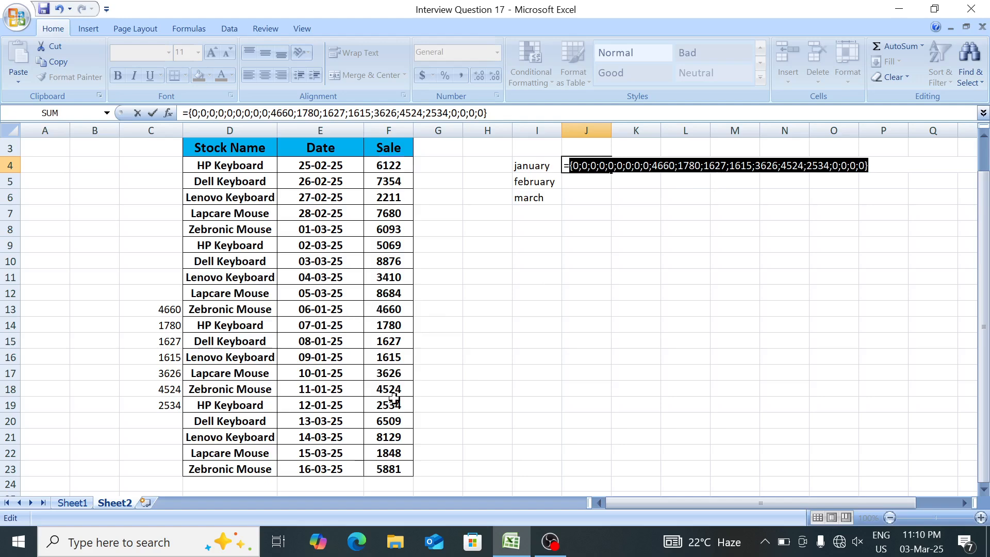
{"action": "key", "text": "ctrl+z"}
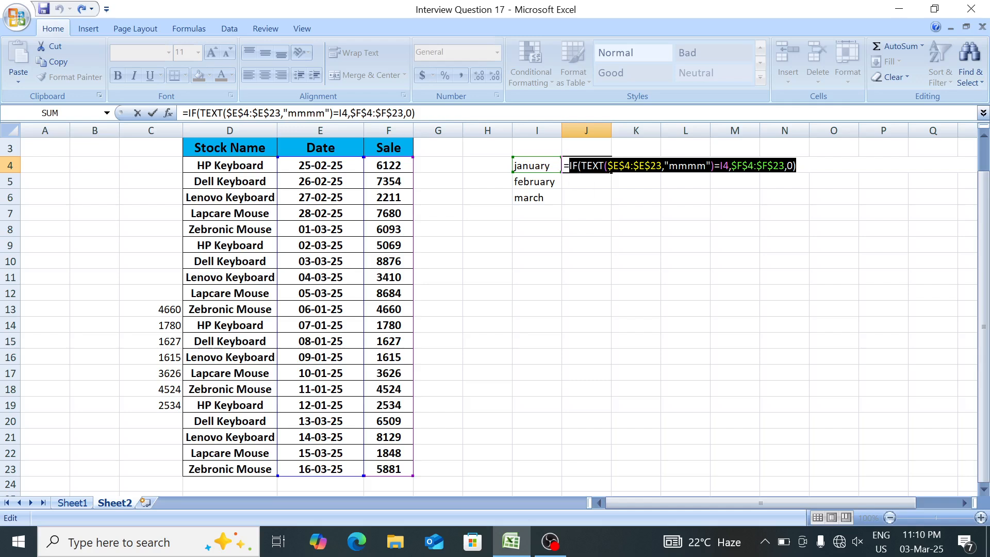
Wrap J4's IF expression in a SUM function and commit it as an array formula.
{"action": "key", "text": "Left"}
{"action": "type", "text": "SUM("}
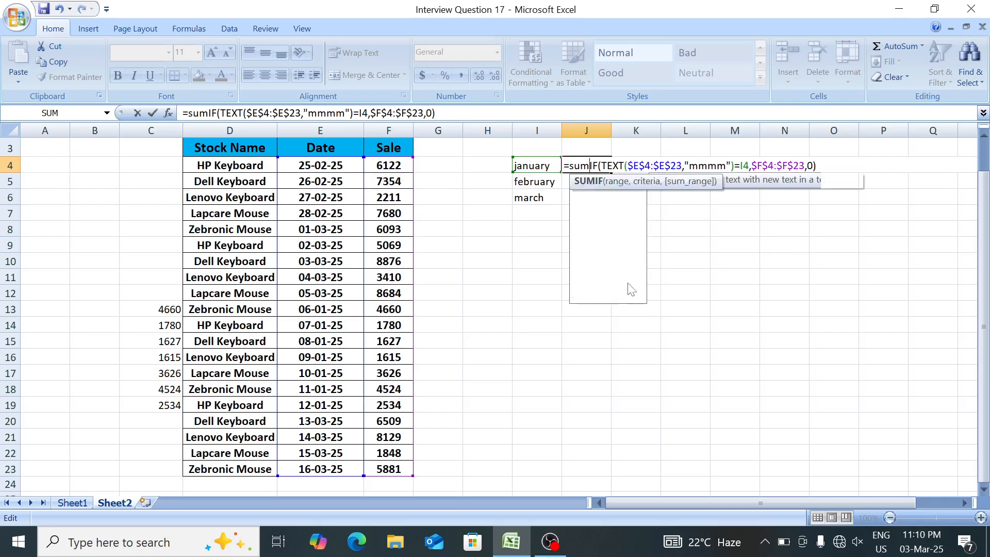
{"action": "key", "text": "End"}
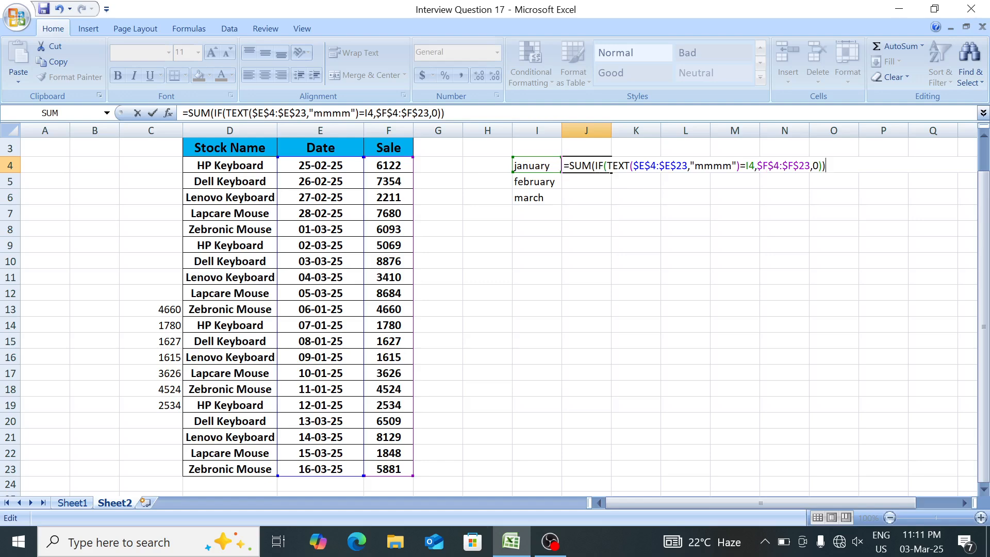
{"action": "key", "text": "ctrl+shift+Return"}
Fill the array formula from J4 down to J6 for february and march.
{"action": "key", "text": "shift+Down"}
{"action": "key", "text": "shift+Down"}
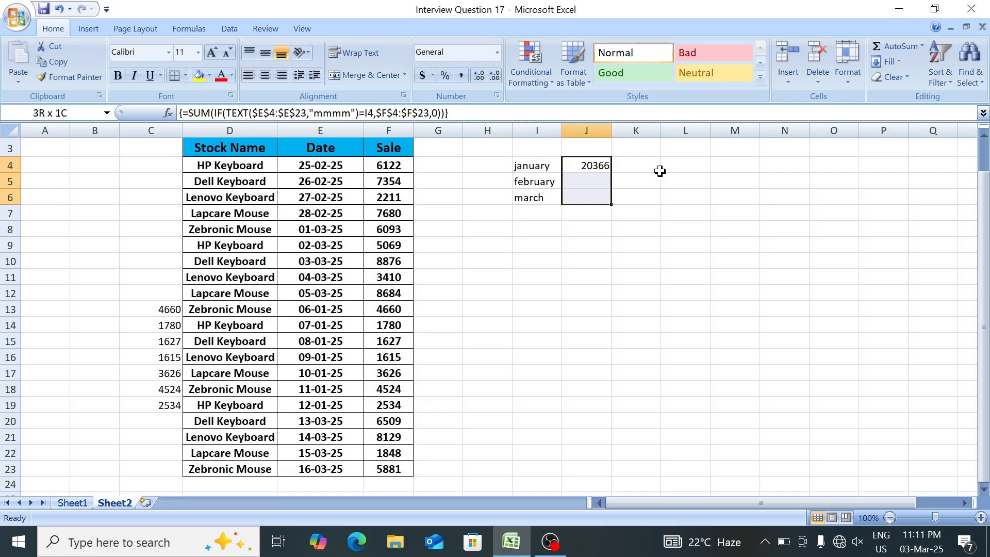
{"action": "key", "text": "ctrl+d"}
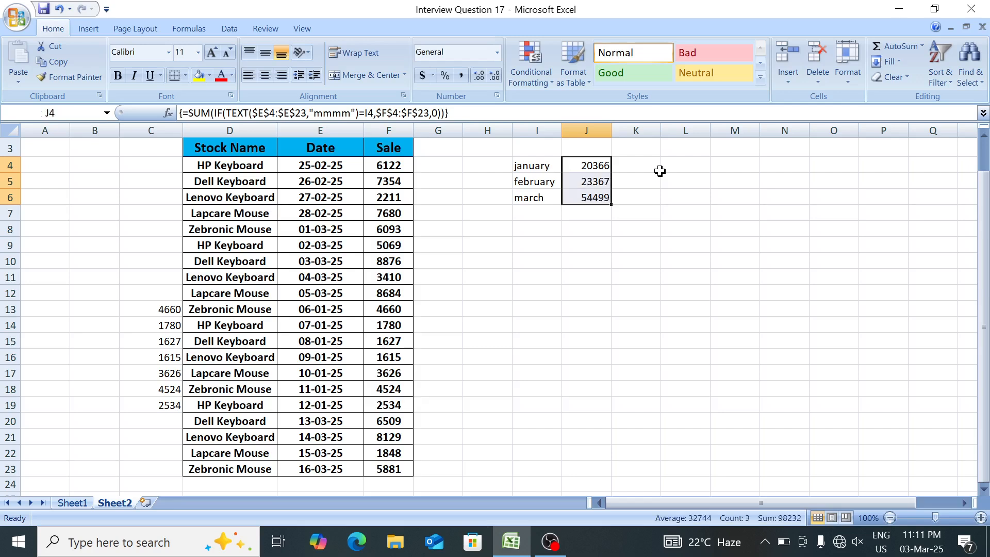
{"action": "key", "text": "shift+Up"}
{"action": "key", "text": "shift+Up"}
{"action": "key", "text": "Down"}
{"action": "key", "text": "Up"}
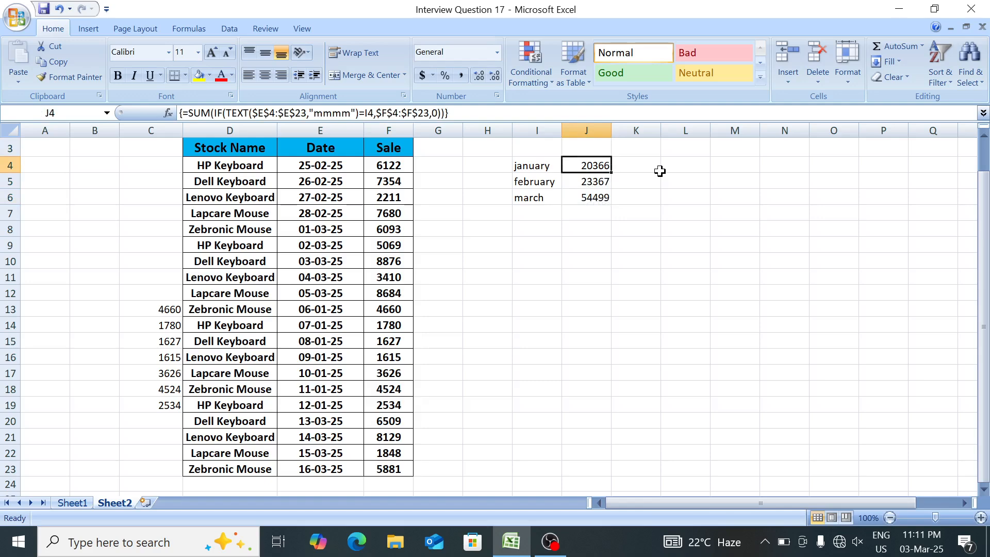
On Sheet1, clear the existing sale totals in I4:I6.
{"action": "key", "text": "ctrl+Page_Up"}
{"action": "key", "text": "shift+Down"}
{"action": "key", "text": "shift+Down"}
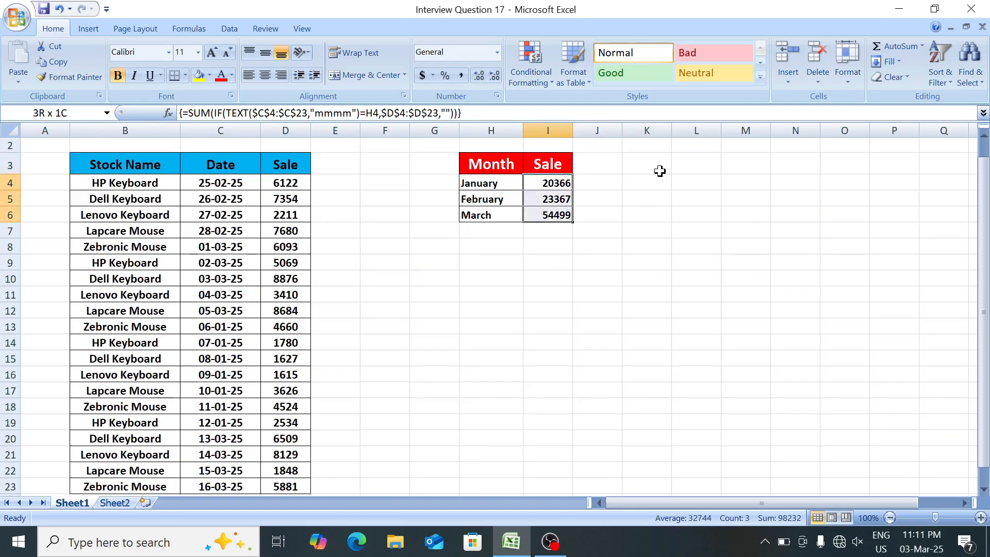
{"action": "key", "text": "Delete"}
In I4, start a SUM formula with a nested IF whose logical test begins with TEXT(C4:C23,"mmmm").
{"action": "key", "text": "shift+Up"}
{"action": "key", "text": "shift+Up"}
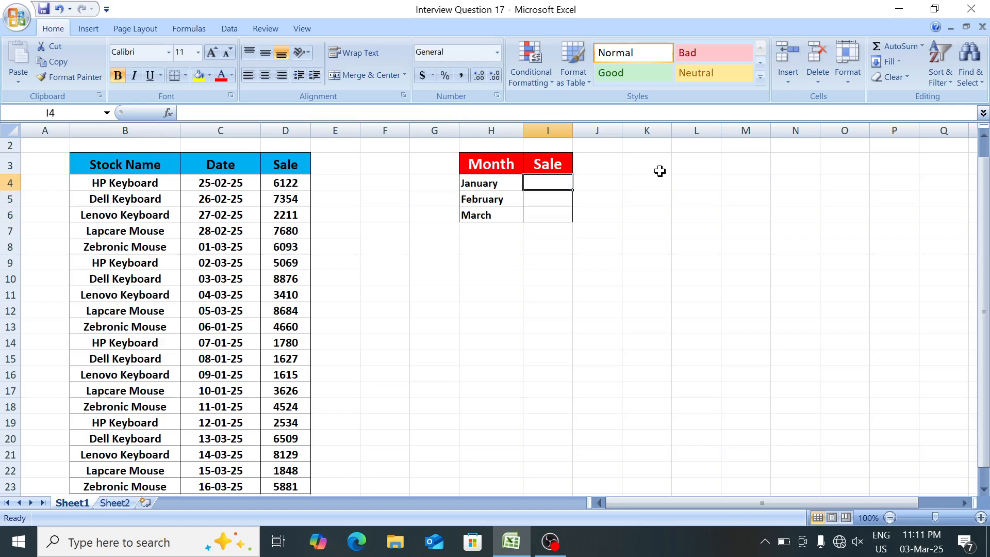
{"action": "type", "text": "=sum"}
{"action": "key", "text": "Tab"}
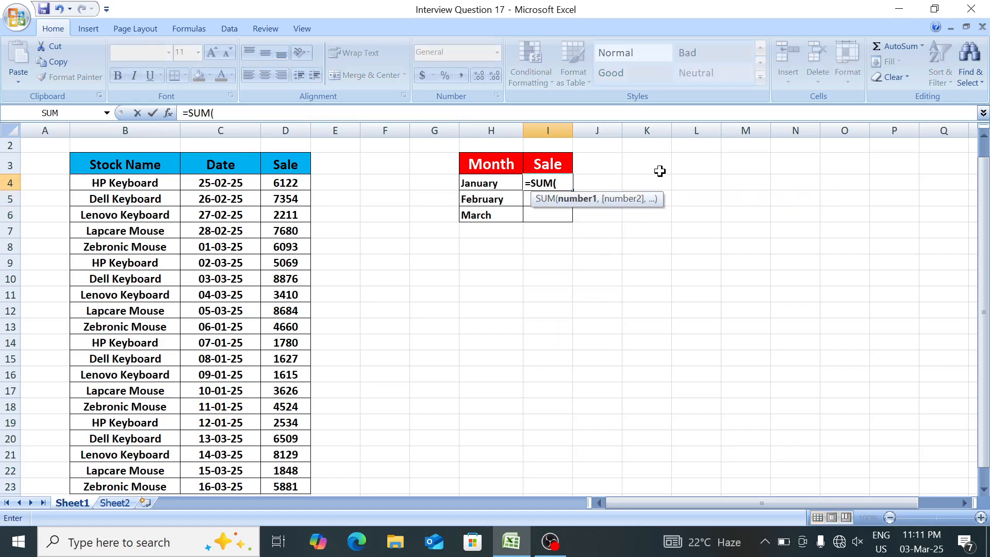
{"action": "type", "text": "if"}
{"action": "key", "text": "Tab"}
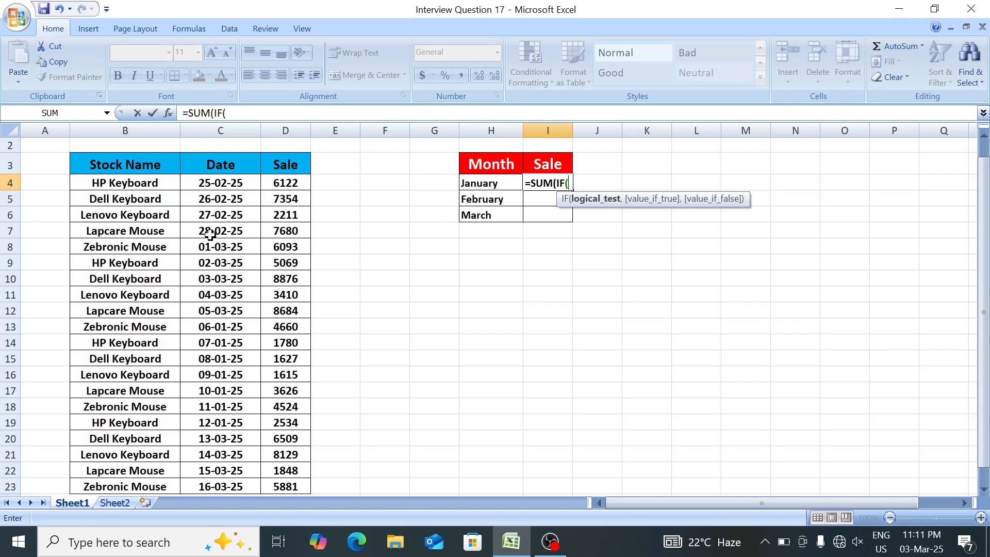
{"action": "type", "text": "TEXT("}
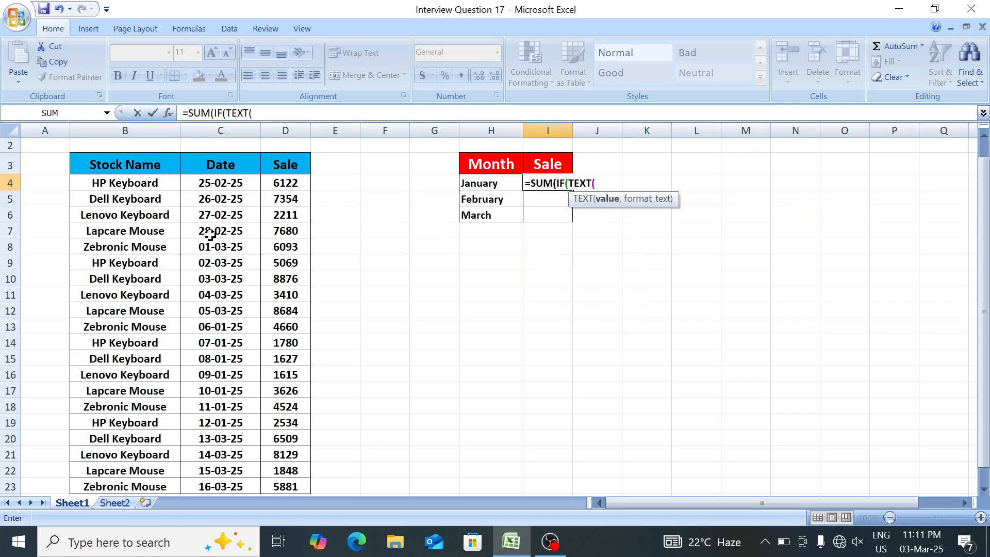
{"action": "left_click", "coordinate": [237, 181]}
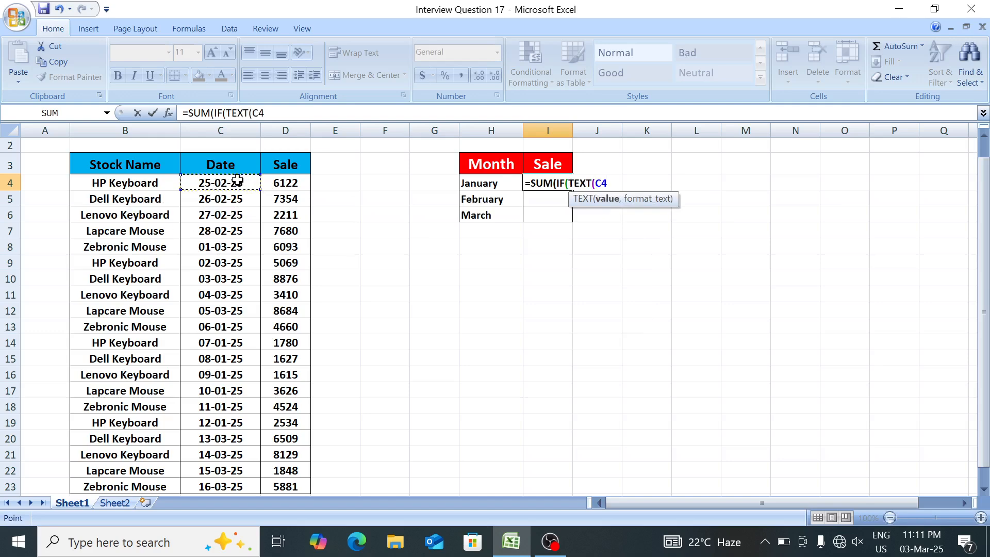
{"action": "key", "text": "ctrl+shift+Down"}
{"action": "type", "text": ","}
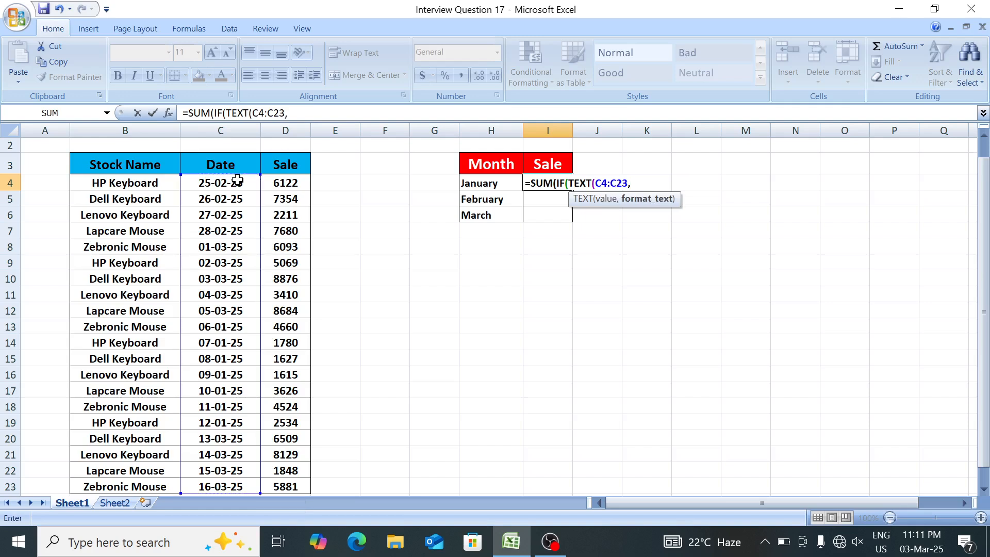
{"action": "type", "text": "\"mmmm\")"}
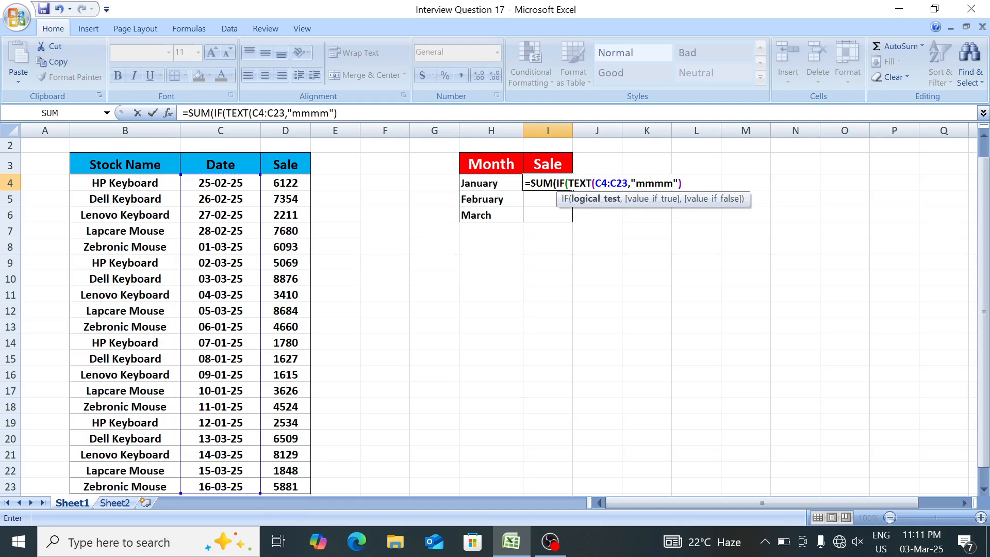
{"action": "type", "text": "="}
Compare the TEXT result with H4, returning D4:D23 when true and an empty string "" when false, and close the IF.
{"action": "left_click", "coordinate": [488, 182]}
{"action": "type", "text": ","}
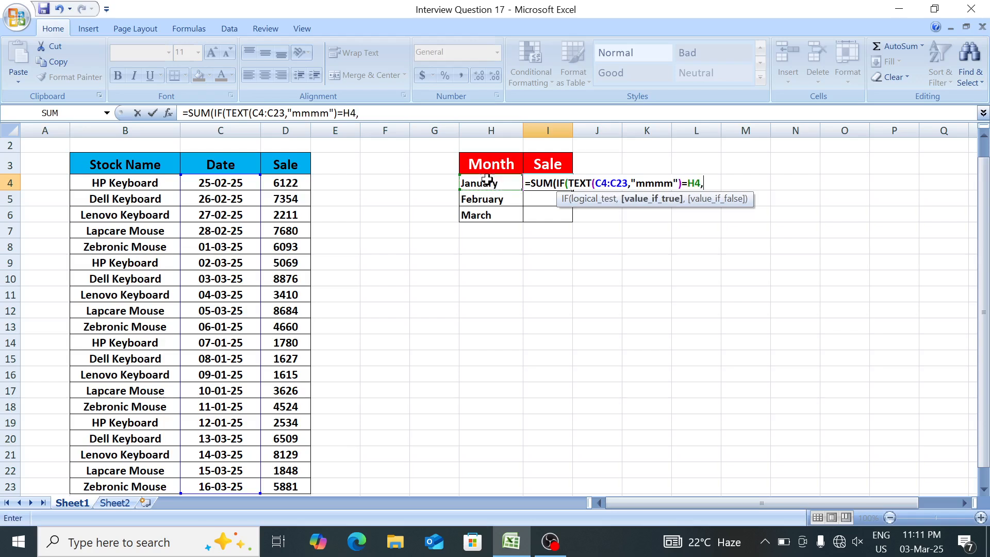
{"action": "left_click", "coordinate": [289, 181]}
{"action": "key", "text": "ctrl+shift+Down"}
{"action": "type", "text": ","}
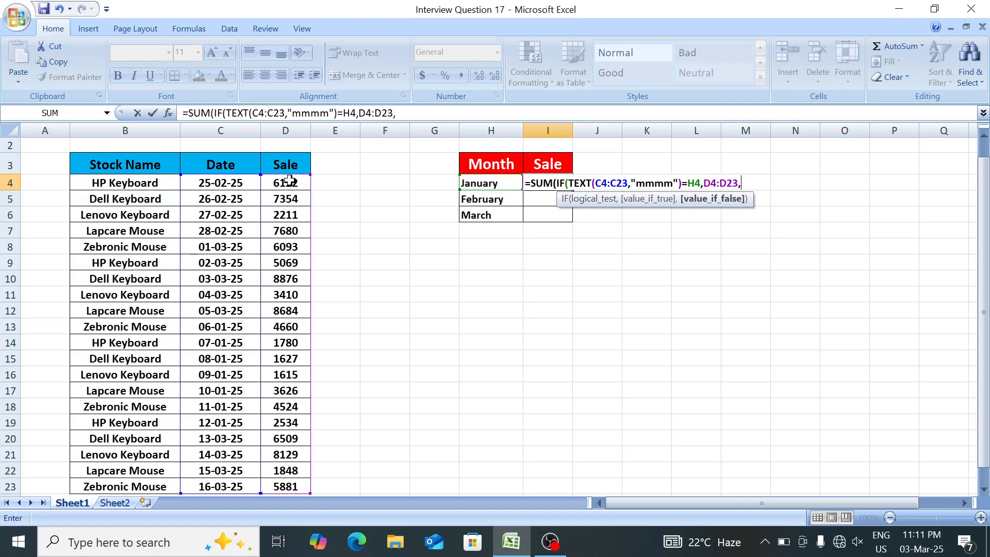
{"action": "type", "text": "\"\")"}
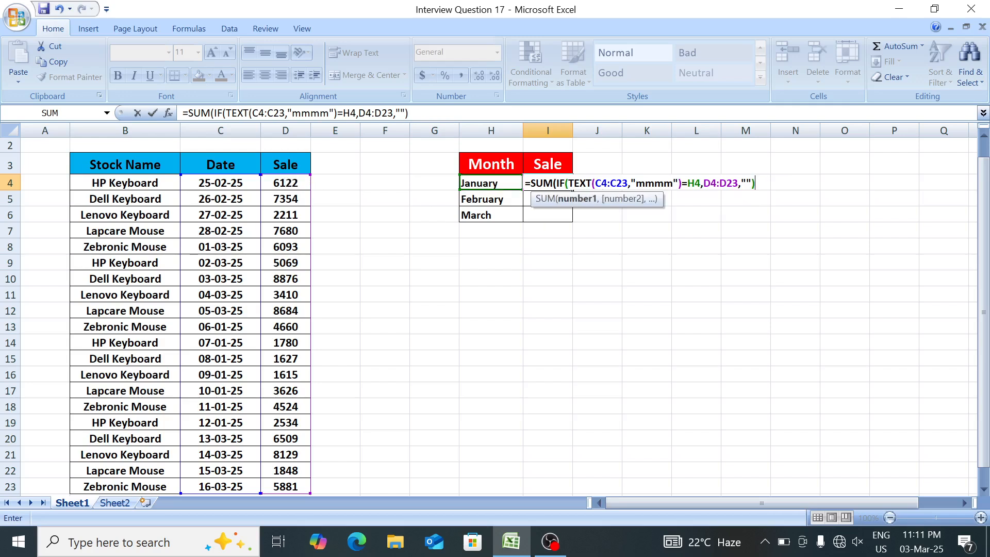
Make the ranges $C$4:$C$23 and $D$4:$D$23 absolute in I4's formula and commit it as an array formula.
{"action": "left_click_drag", "start_coordinate": [594, 184], "coordinate": [628, 184]}
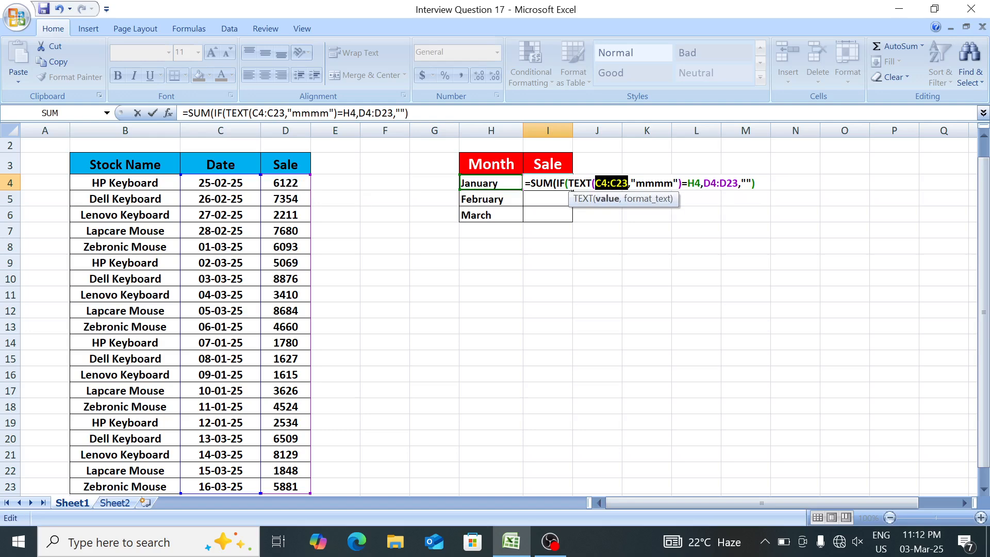
{"action": "key", "text": "F4"}
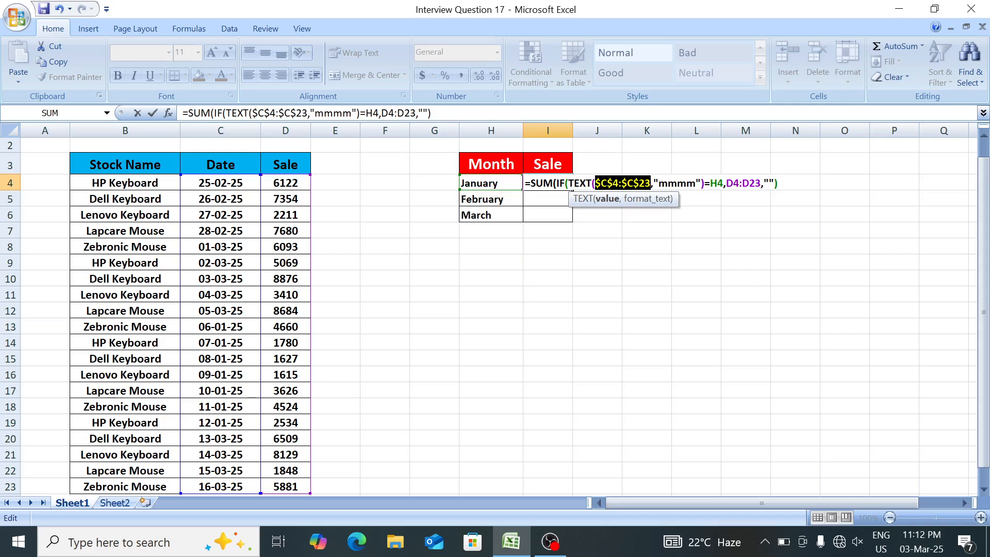
{"action": "left_click_drag", "start_coordinate": [727, 184], "coordinate": [762, 184]}
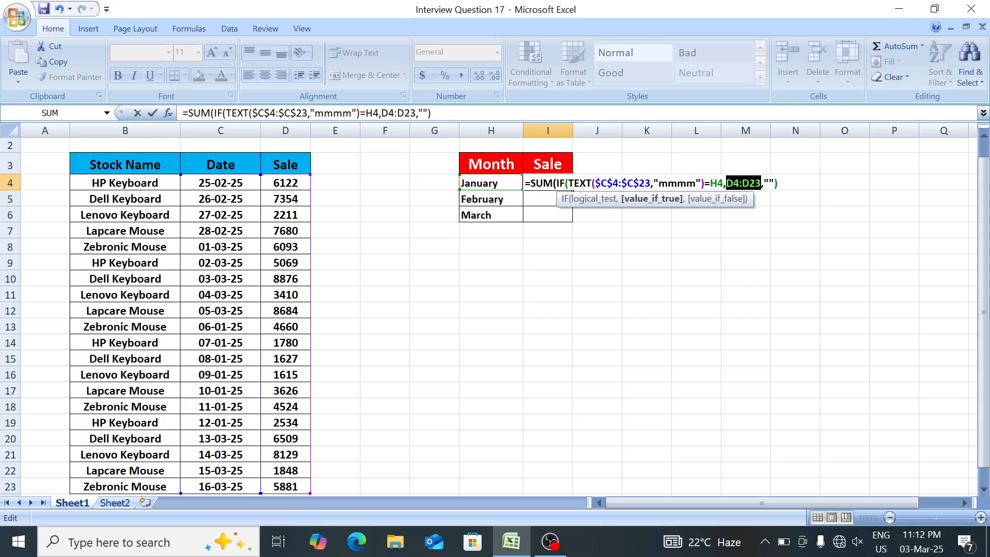
{"action": "key", "text": "F4"}
{"action": "key", "text": "Right"}
{"action": "key", "text": "Right"}
{"action": "key", "text": "Right"}
{"action": "key", "text": "Right"}
{"action": "key", "text": "Right"}
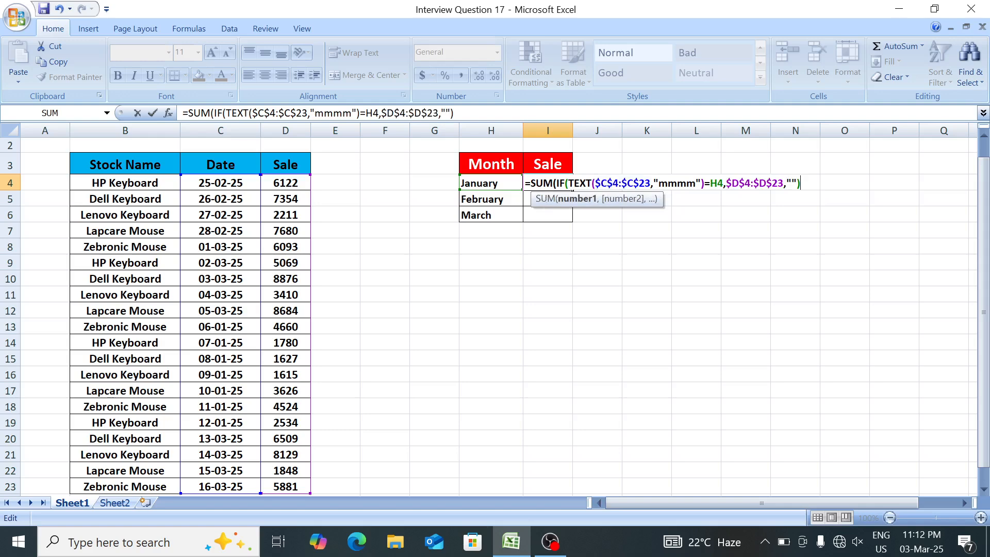
{"action": "key", "text": "ctrl+shift+Return"}
{"action": "key", "text": "Return"}
Fill the array formula from I4 down to I6 for February and March.
{"action": "key", "text": "shift+Down"}
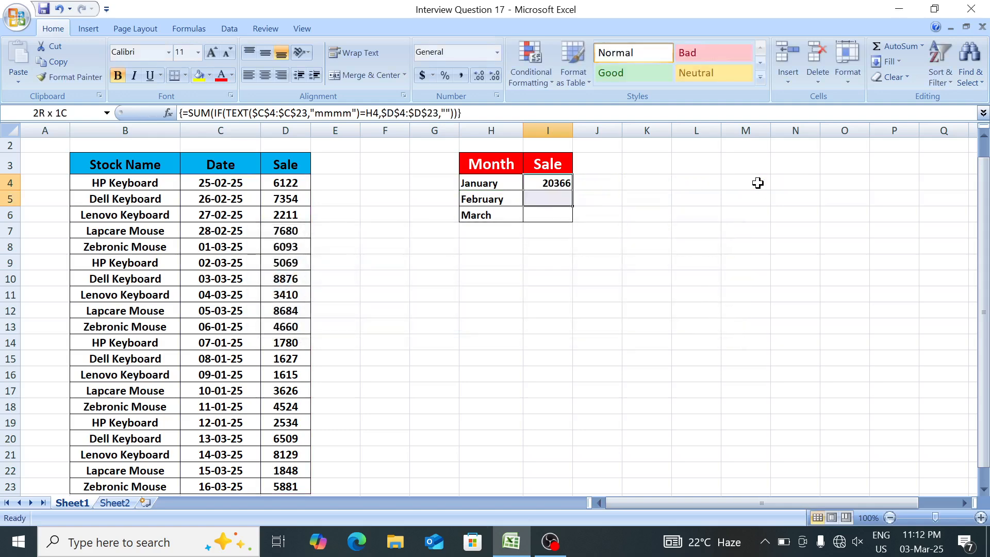
{"action": "key", "text": "shift+Down"}
{"action": "key", "text": "ctrl+d"}
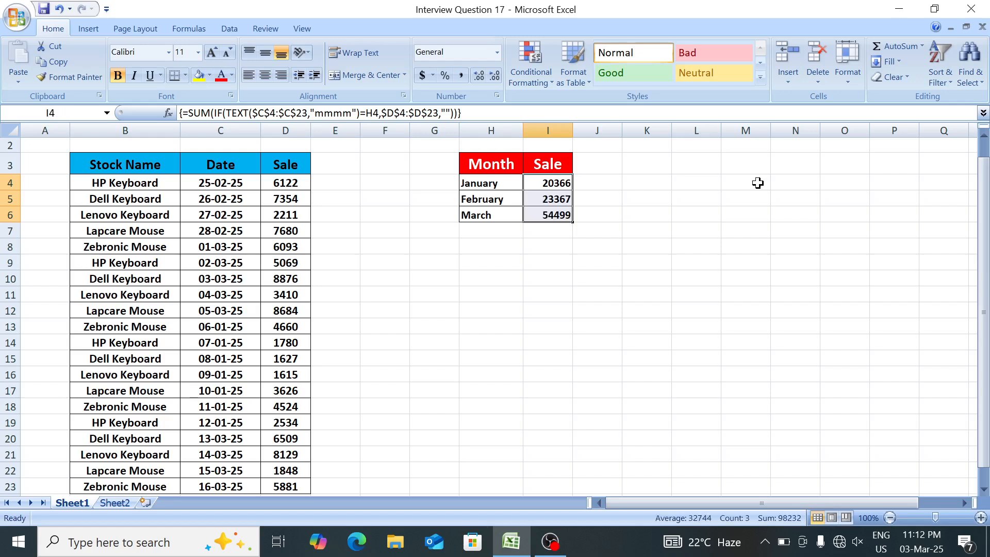
{"action": "key", "text": "shift+Up"}
{"action": "key", "text": "shift+Up"}
{"action": "key", "text": "Left"}
{"action": "key", "text": "Left"}
{"action": "key", "text": "Left"}
{"action": "key", "text": "Left"}
{"action": "key", "text": "Left"}
{"action": "key", "text": "Left"}
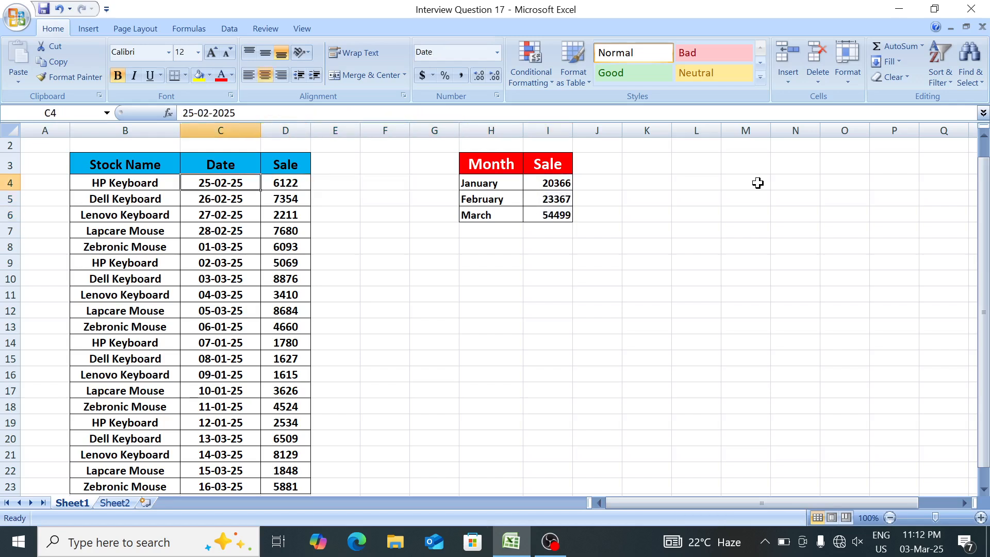
{"action": "key", "text": "Left"}
{"action": "key", "text": "Left"}
{"action": "key", "text": "Right"}
{"action": "key", "text": "Right"}
{"action": "key", "text": "Right"}
{"action": "key", "text": "Right"}
{"action": "key", "text": "Right"}
{"action": "key", "text": "Right"}
{"action": "key", "text": "Right"}
{"action": "key", "text": "Right"}
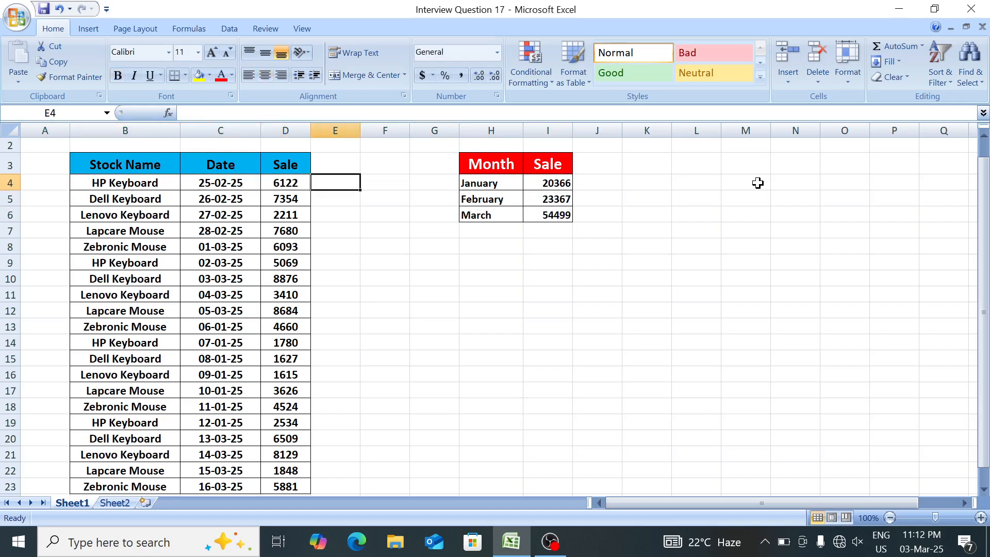
{"action": "key", "text": "alt+shift"}
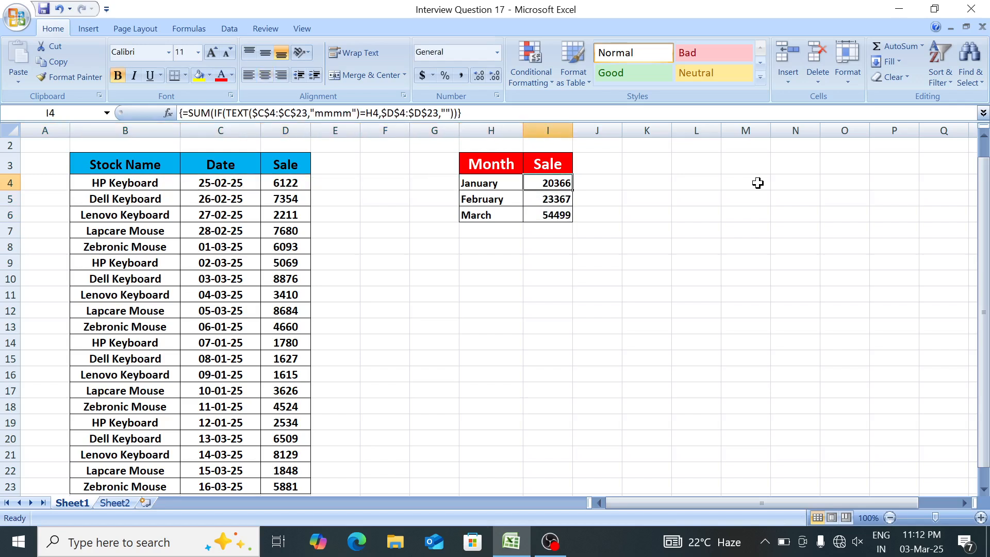
{"action": "key", "text": "Left"}
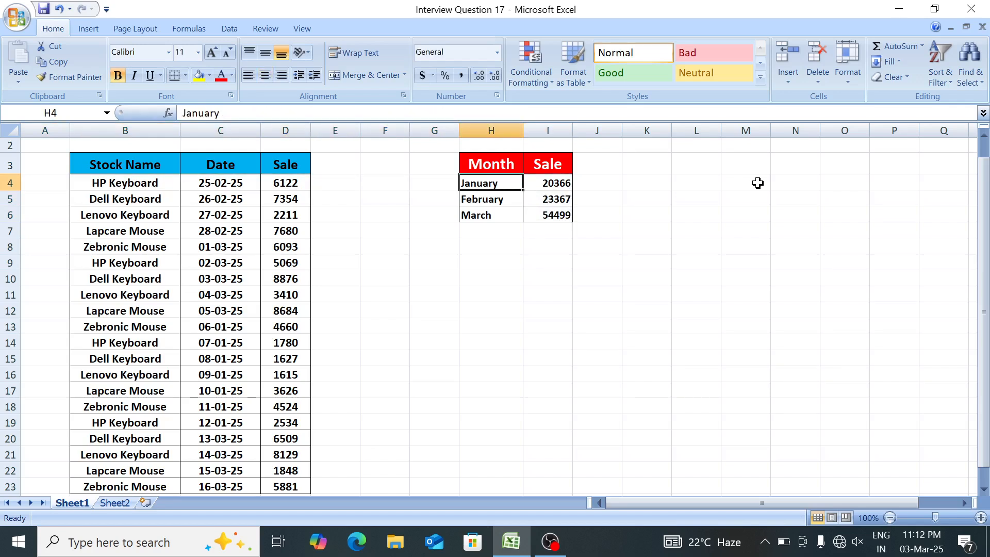